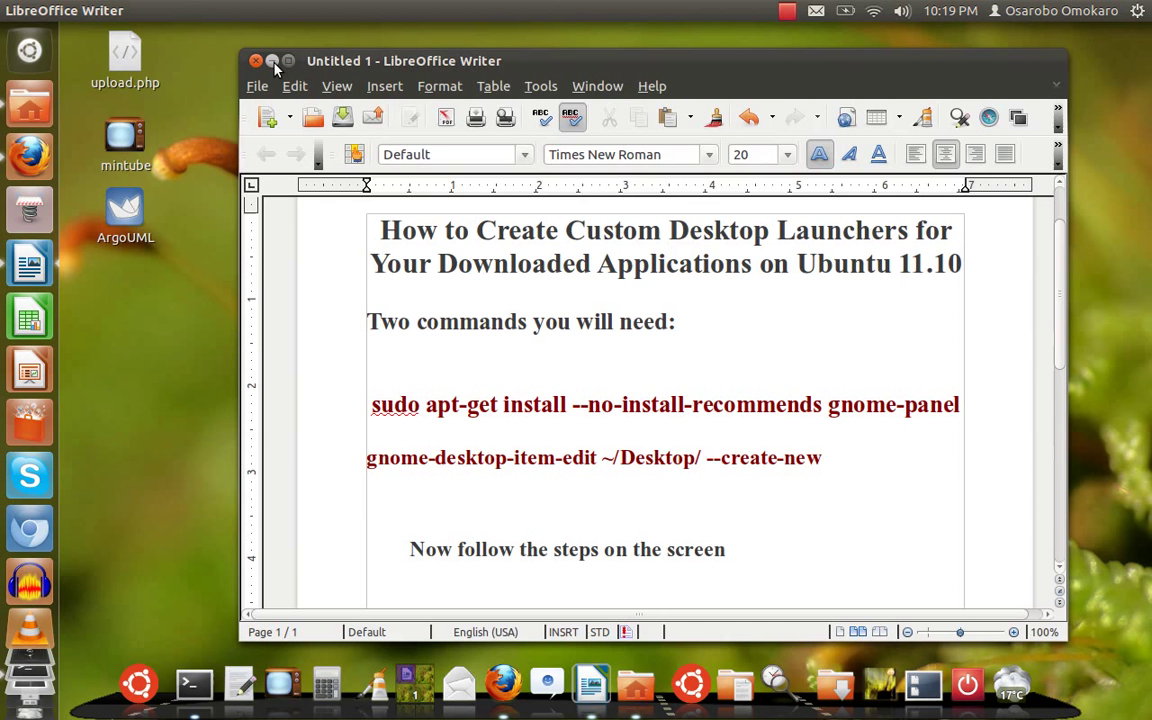
Minimize the tutorial document, view the desktop menu, then restore the Writer document
left_click(272, 61)
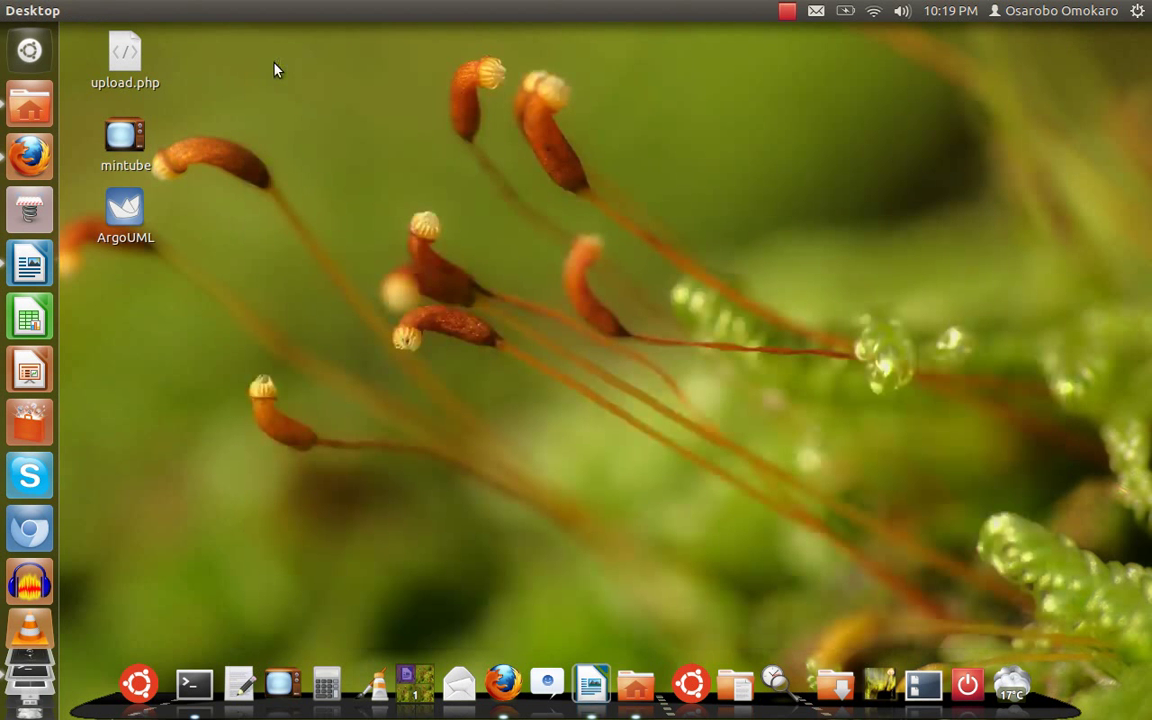
right_click(381, 206)
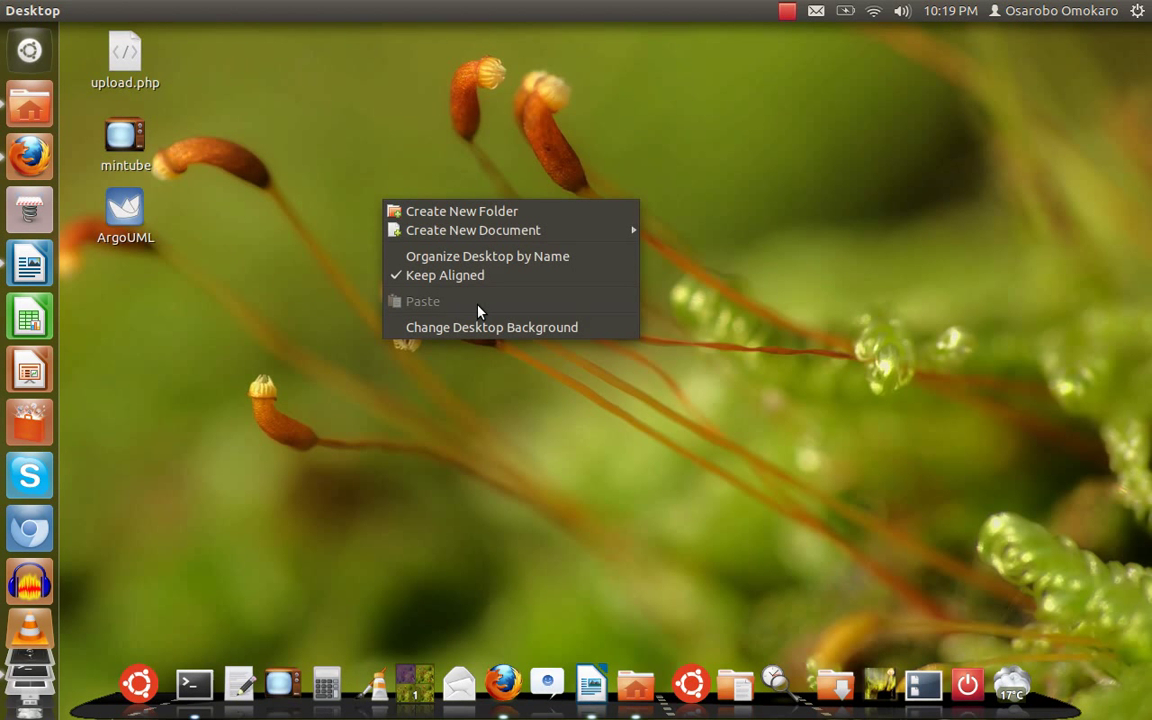
left_click(743, 356)
left_click(590, 680)
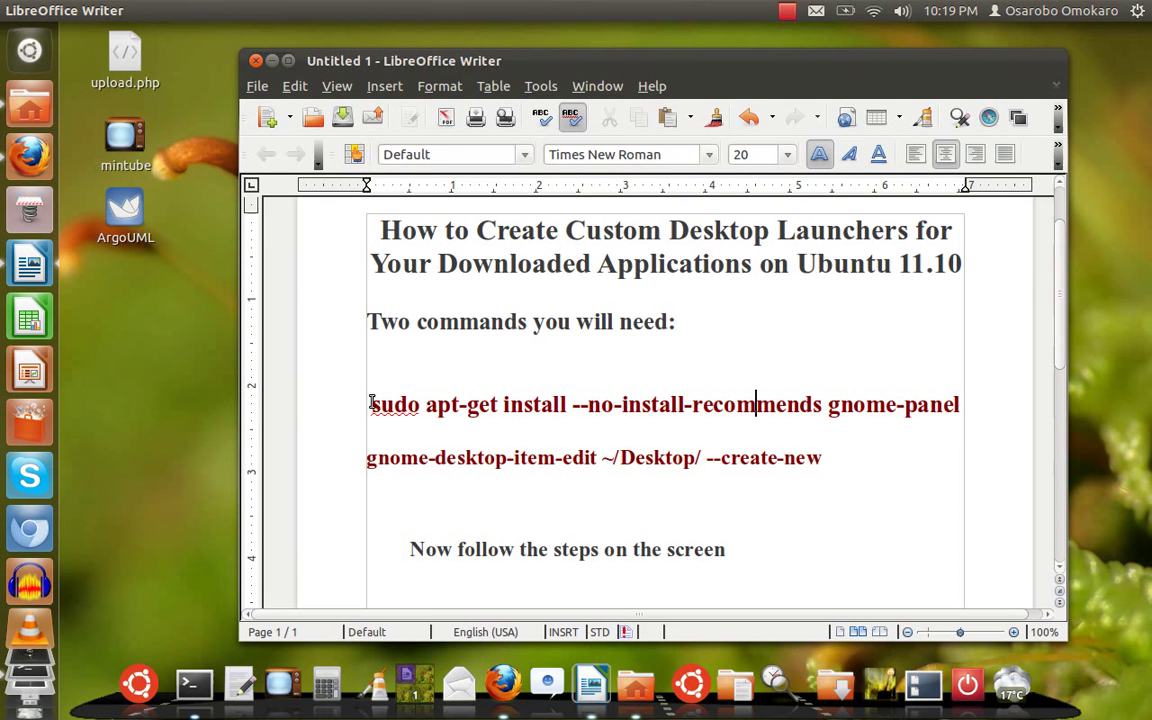
Close the old terminal and copy the 'sudo apt-get install --no-install-recommends gnome-panel' line
left_click(196, 683)
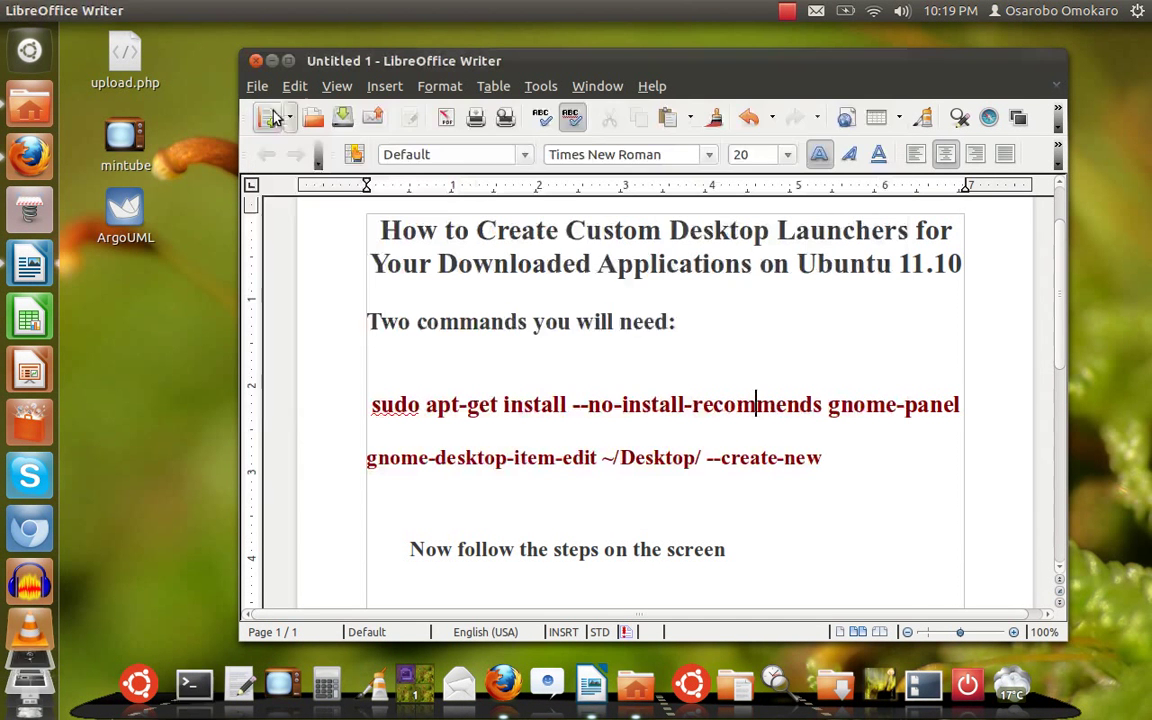
left_click(265, 116)
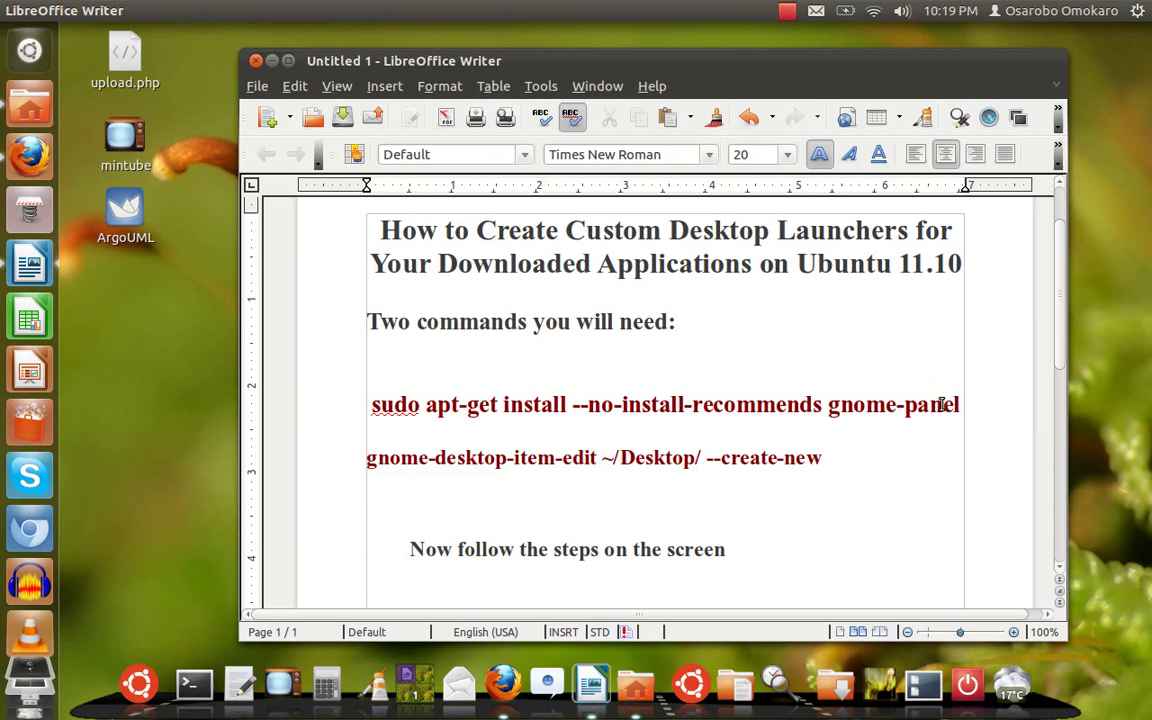
left_click_drag(958, 404, 365, 393)
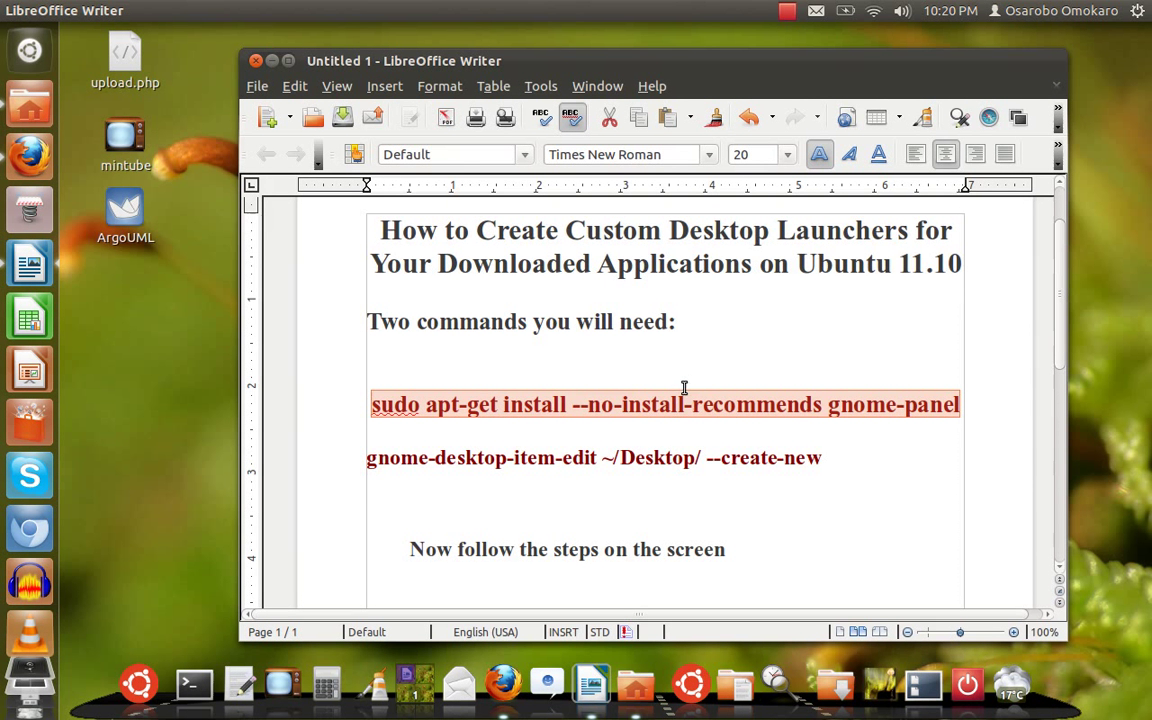
right_click(608, 402)
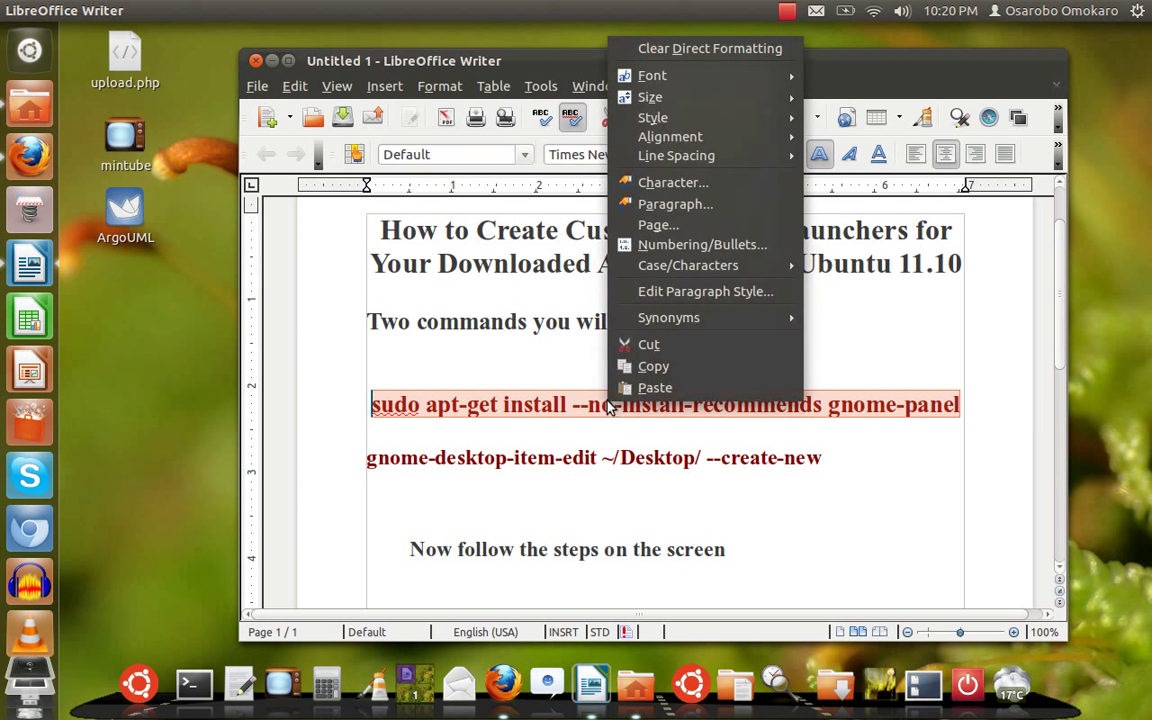
left_click(660, 363)
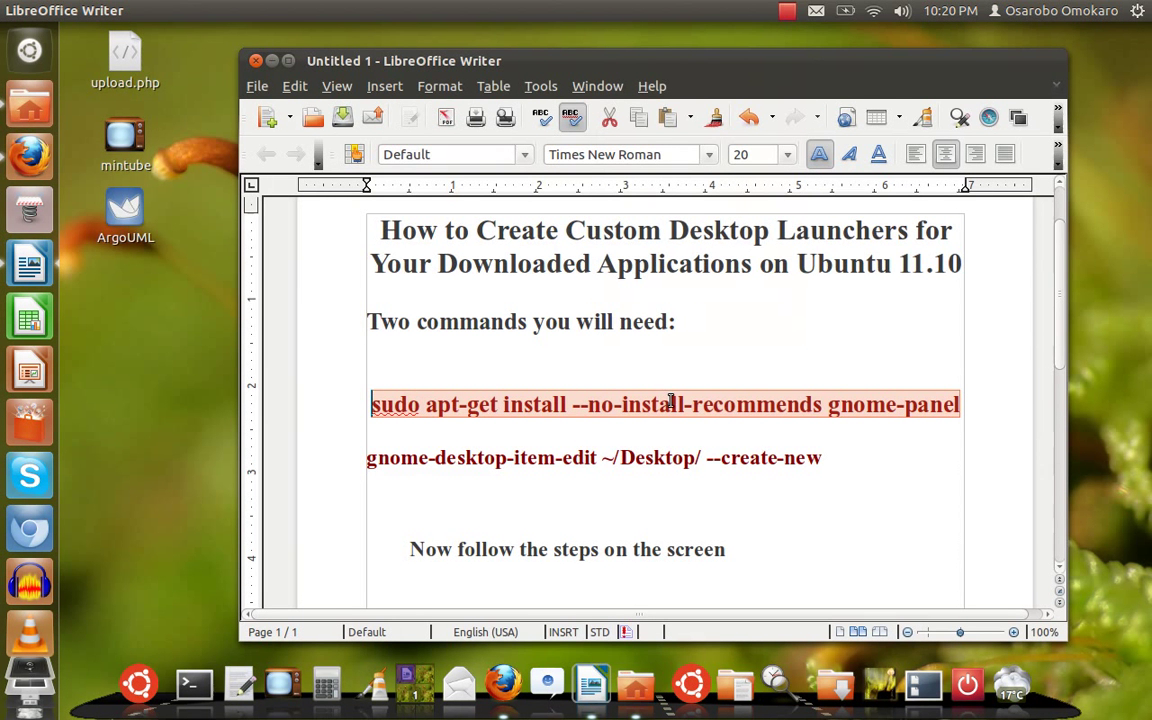
left_click(566, 424)
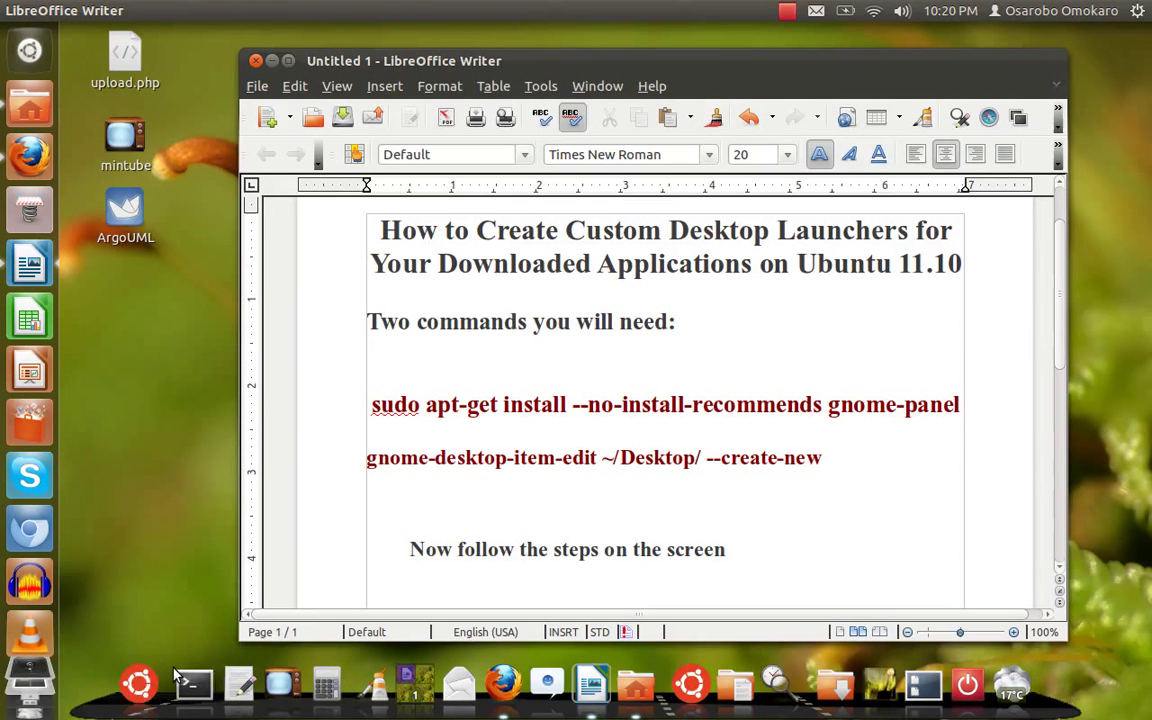
Paste and run the gnome-panel install command in a new terminal, then close it at the password prompt
left_click(271, 60)
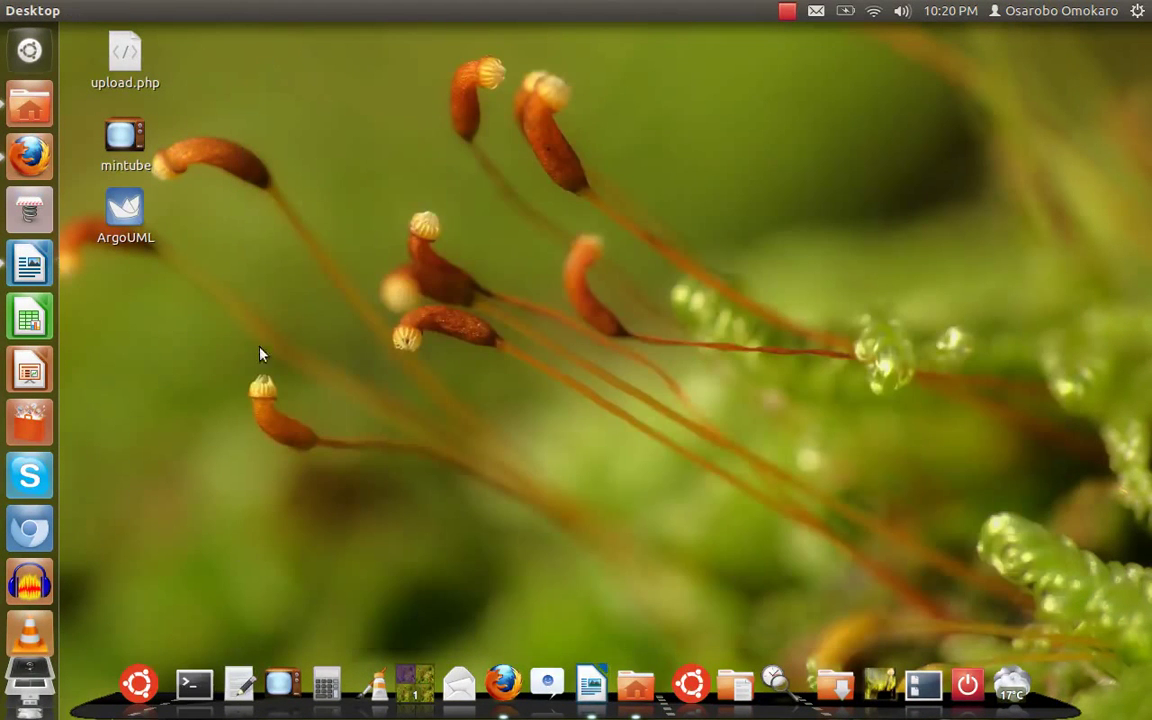
left_click(190, 680)
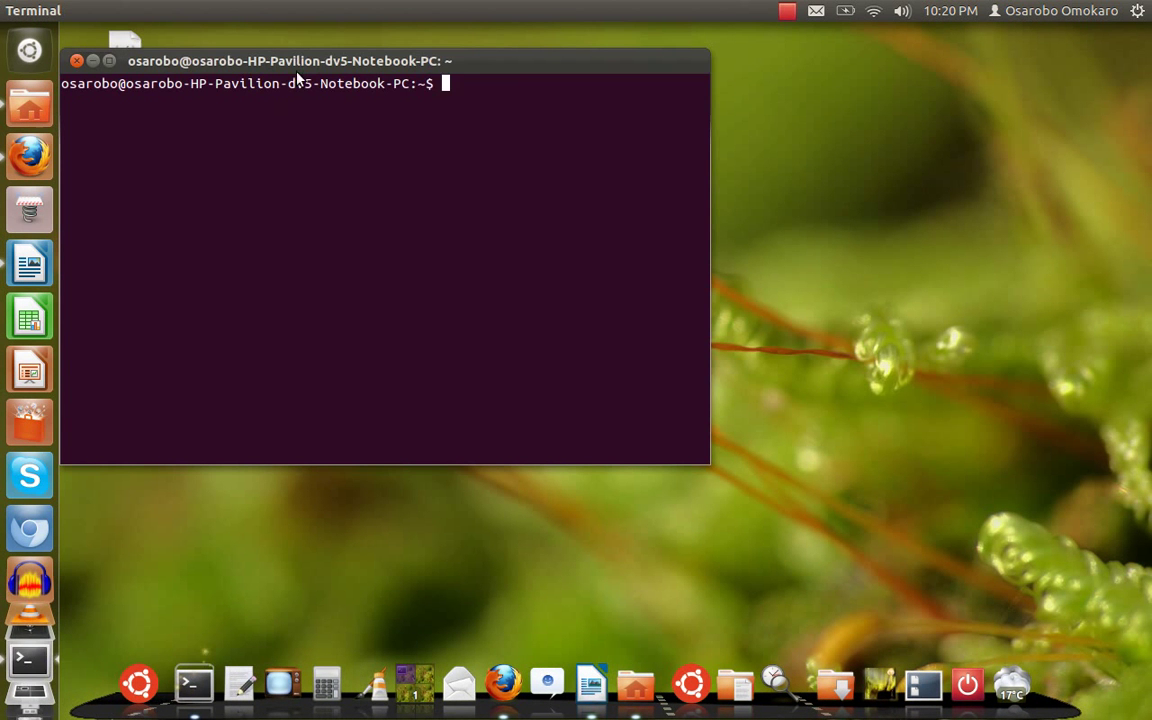
left_click_drag(298, 62, 558, 91)
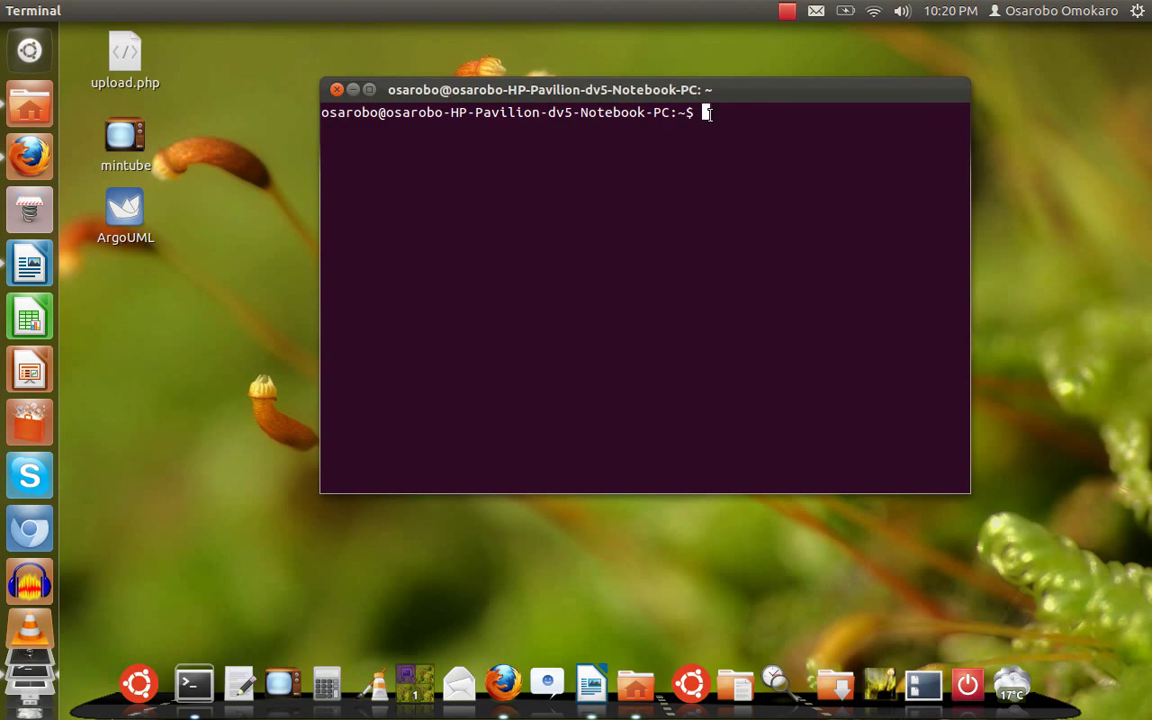
right_click(708, 117)
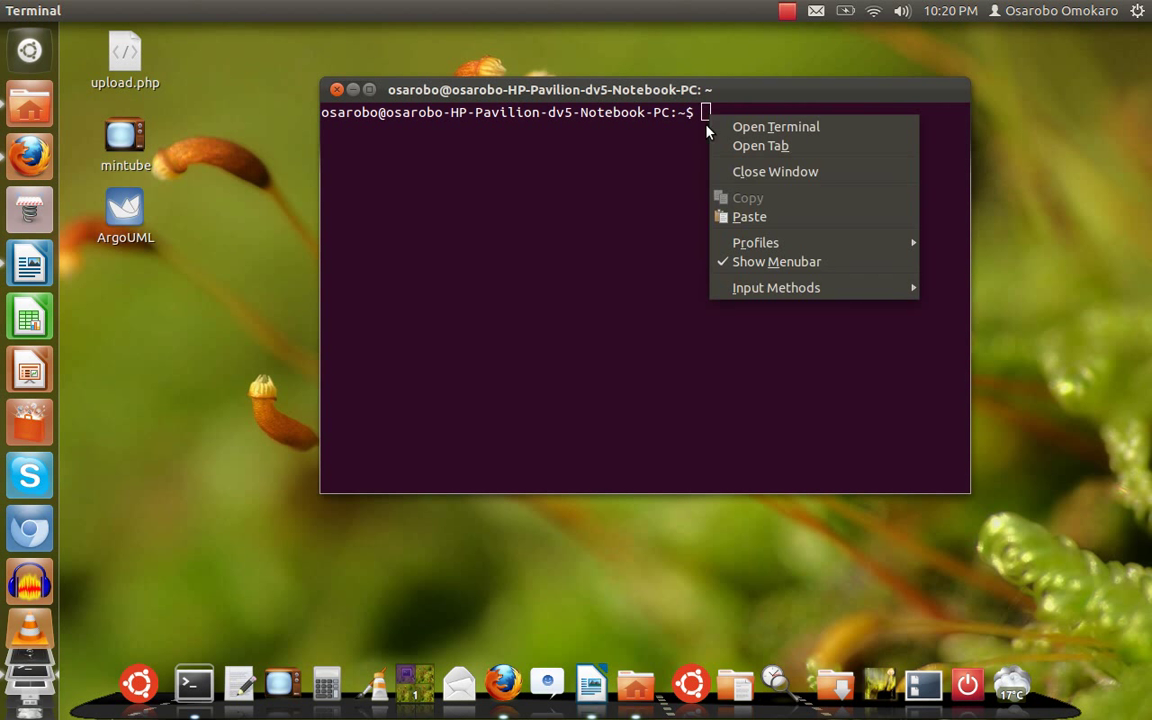
left_click(753, 218)
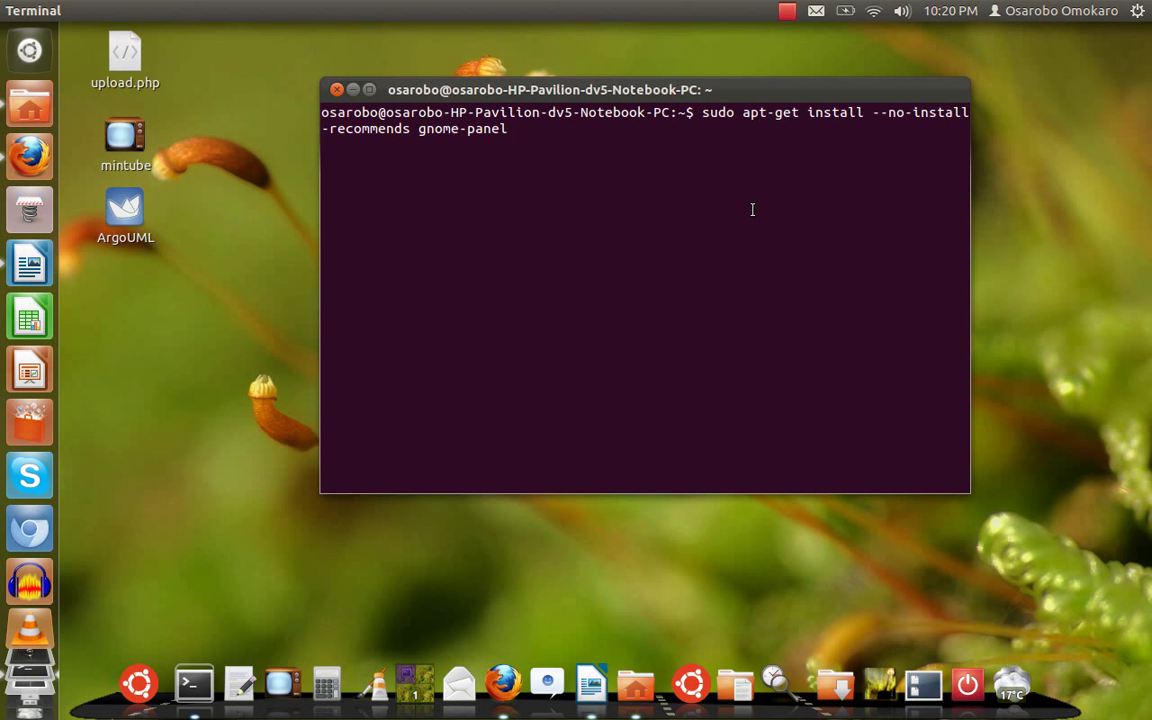
key("Return")
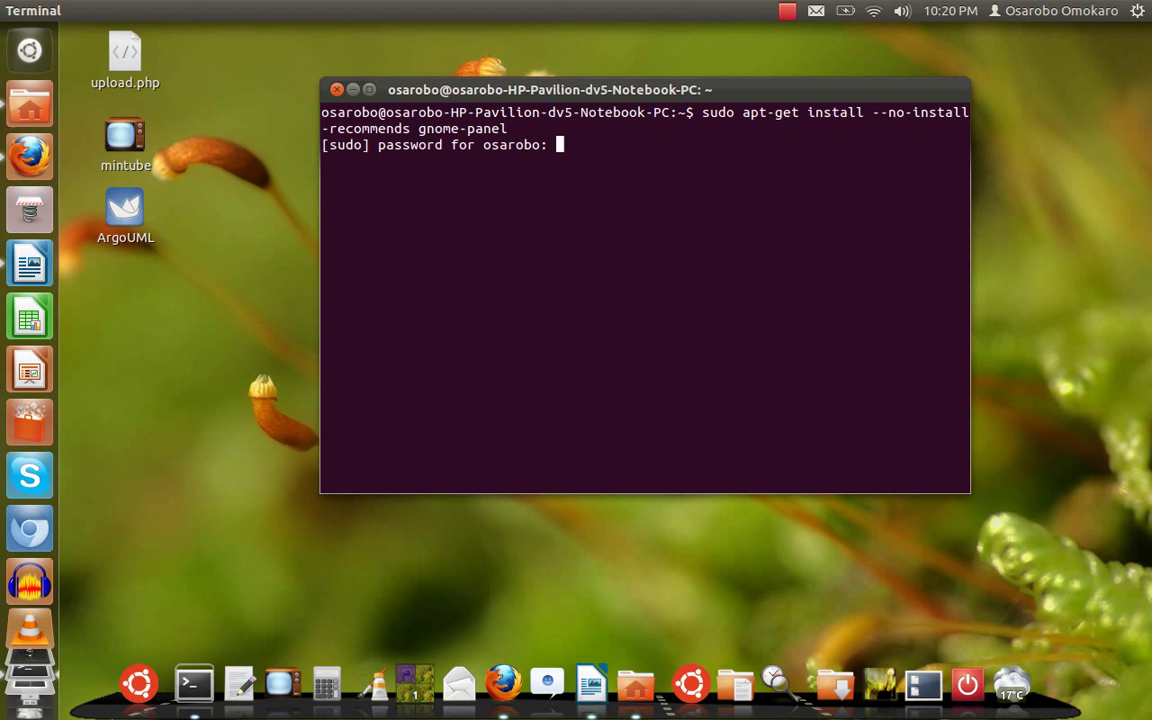
left_click(336, 91)
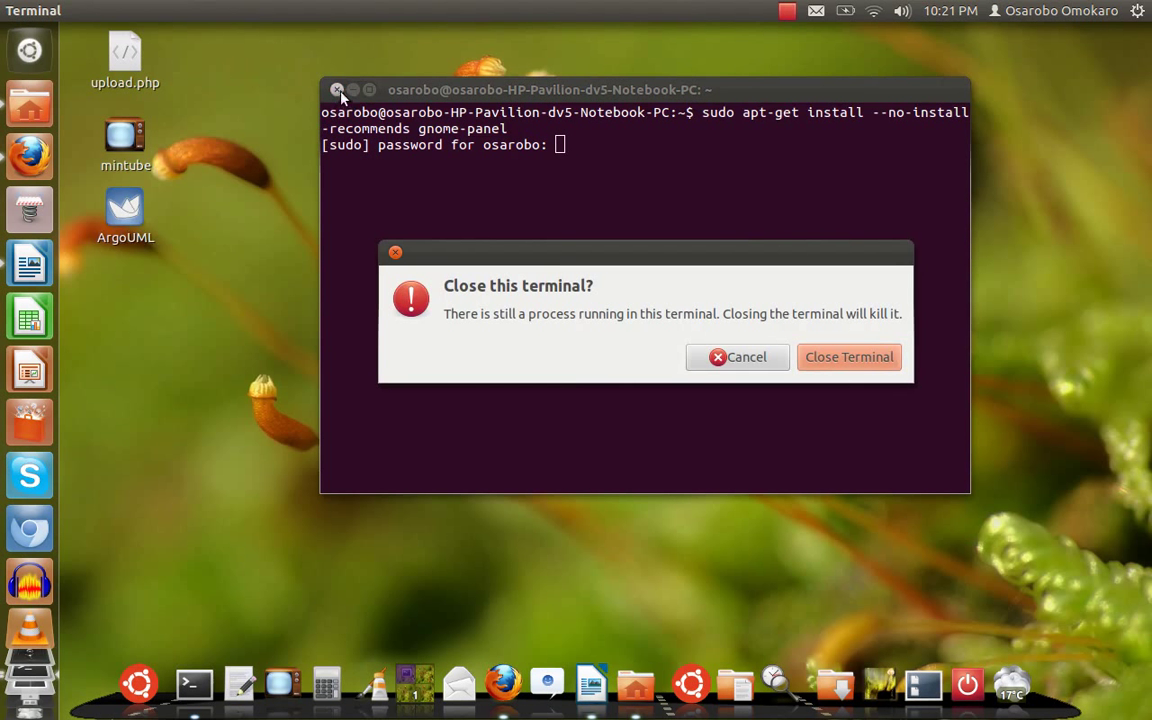
left_click(849, 362)
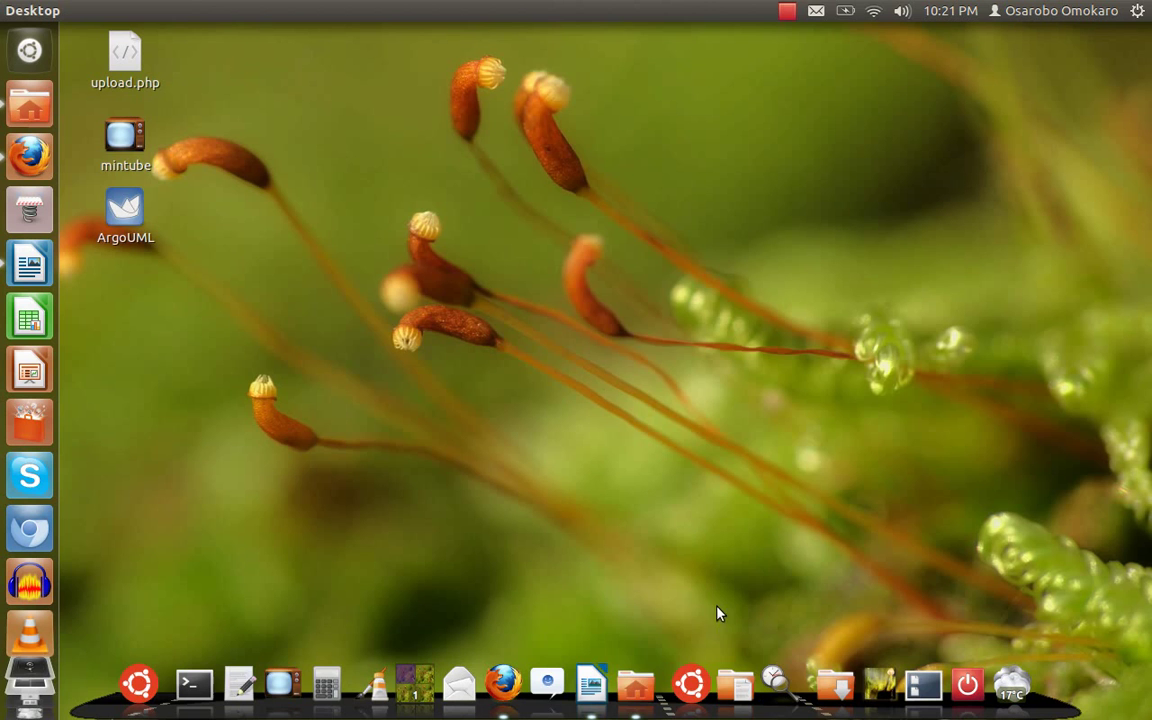
Browse Home > Applications > eclipse to the eclipse program file, then minimize the file manager
left_click(640, 684)
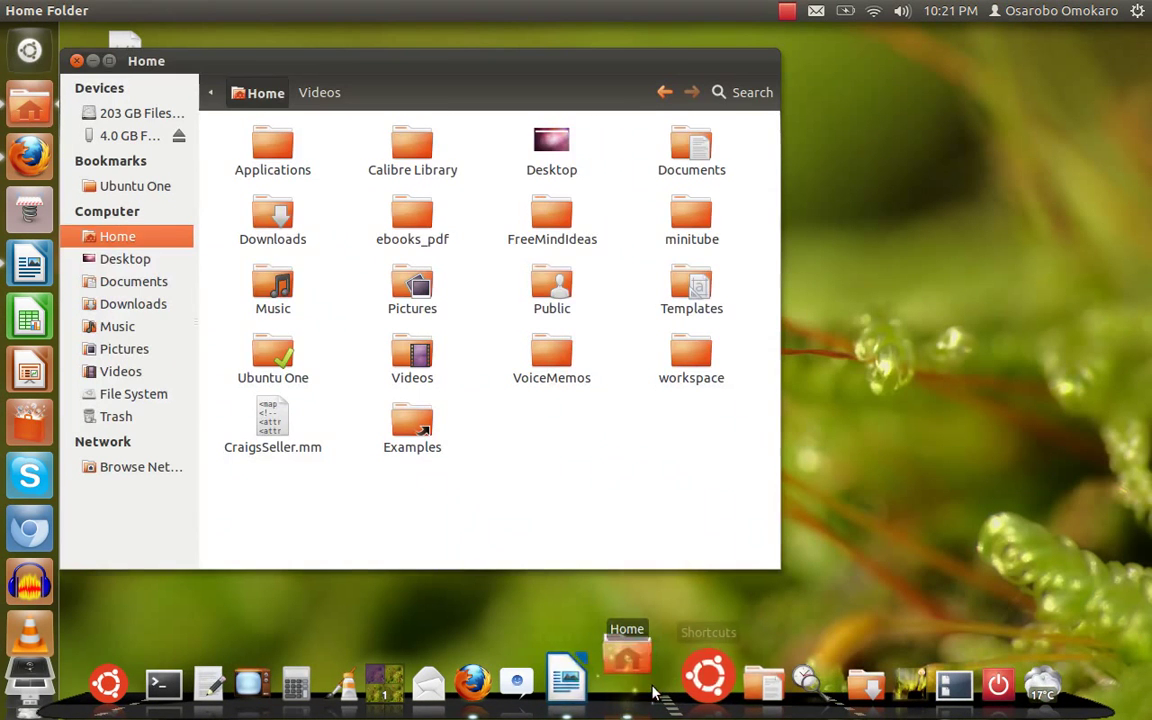
left_click_drag(434, 61, 678, 100)
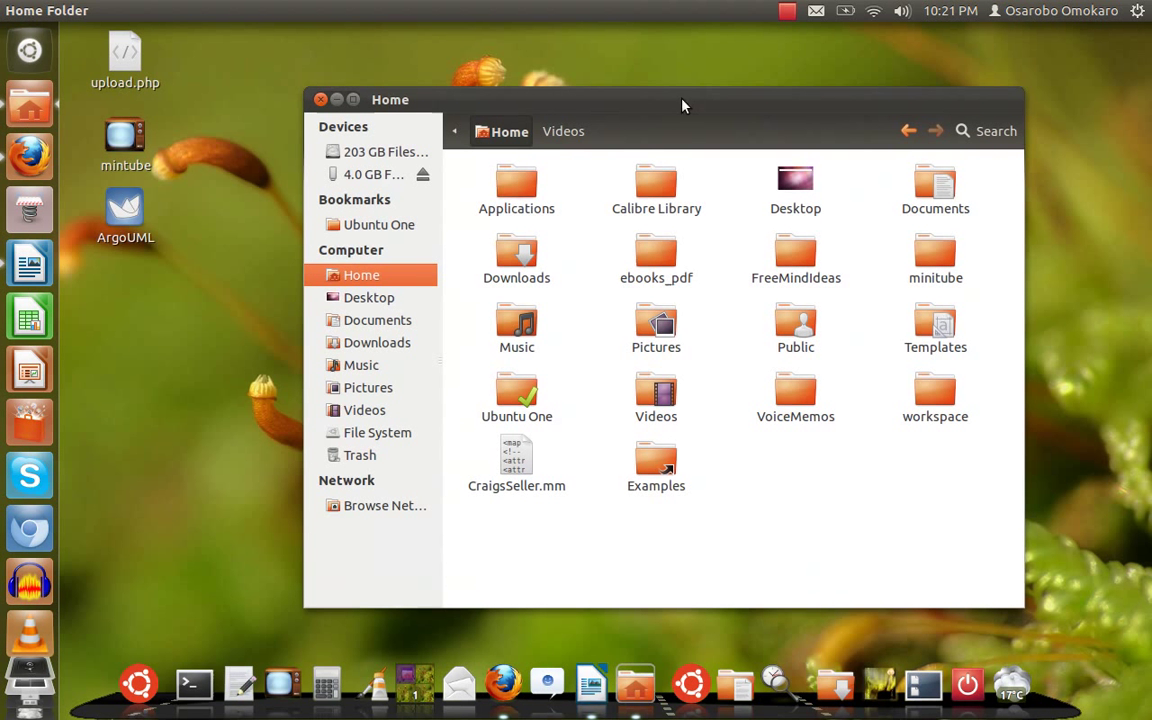
double_click(530, 203)
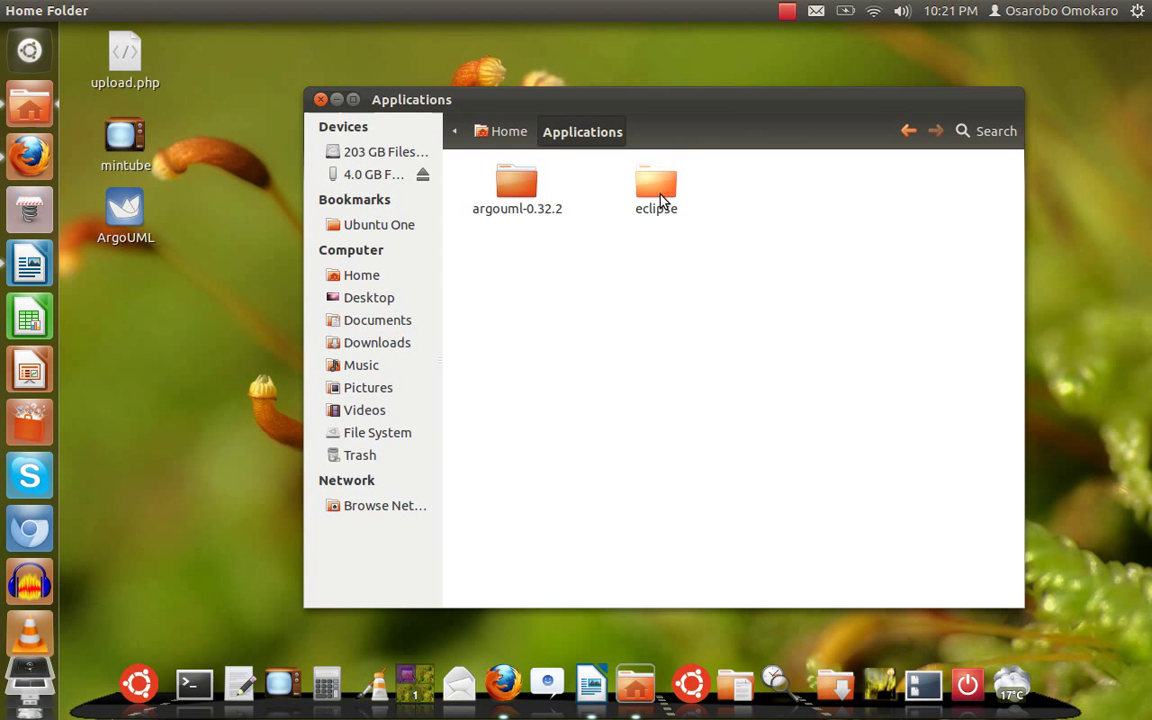
double_click(660, 200)
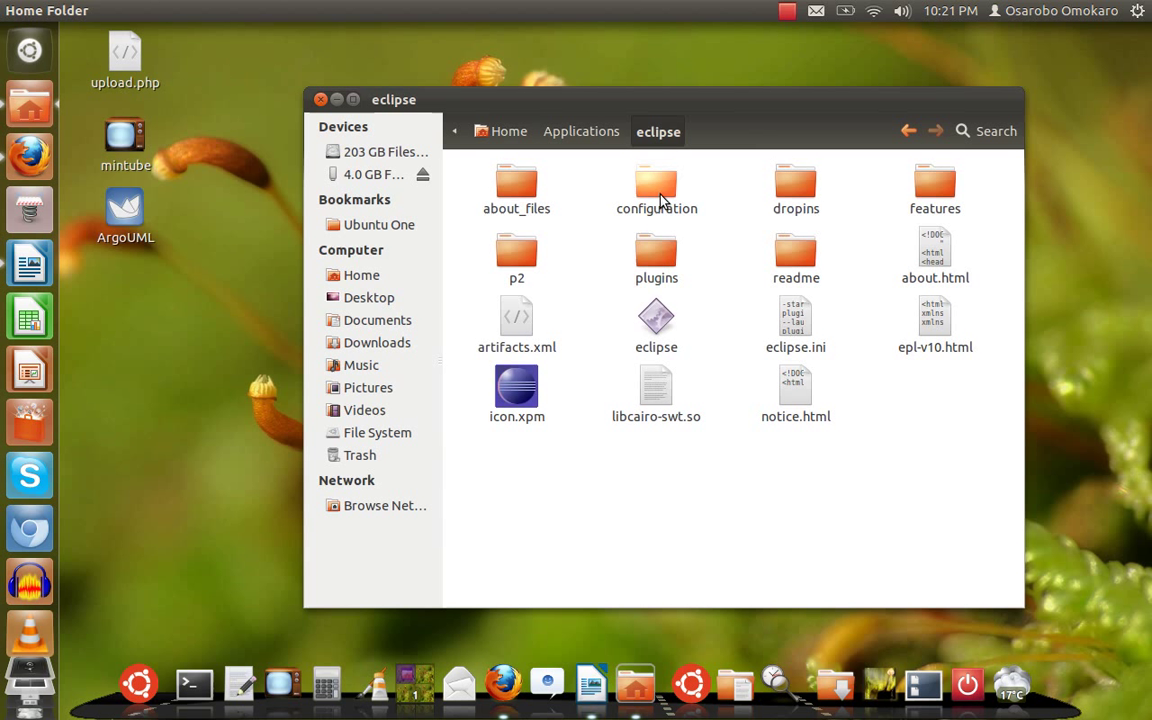
left_click(659, 330)
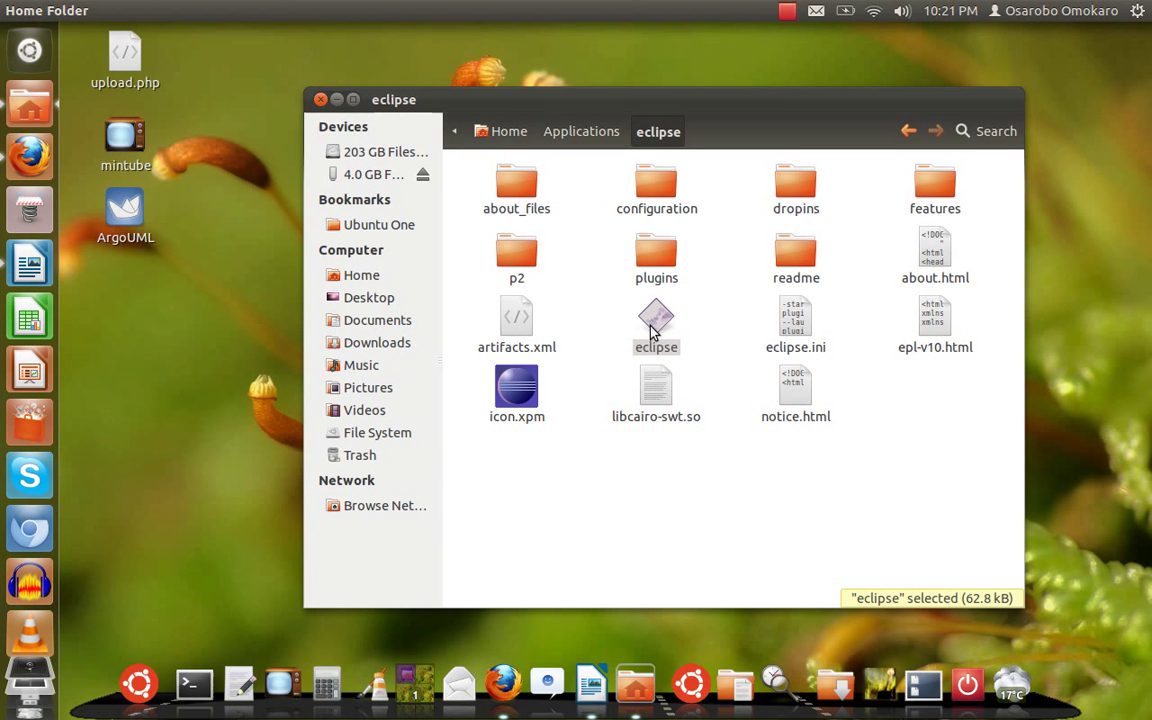
left_click(339, 100)
Copy the 'gnome-desktop-item-edit ~/Desktop/ --create-new' line from the Writer tutorial document
left_click(592, 690)
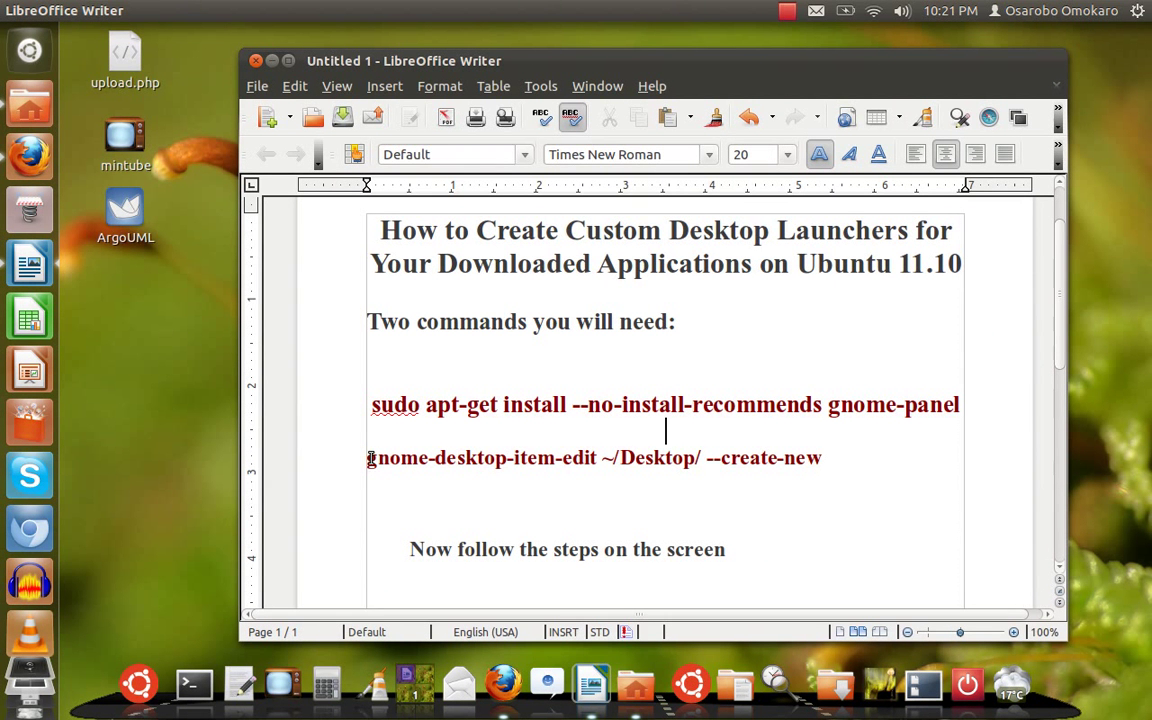
left_click_drag(368, 456, 859, 455)
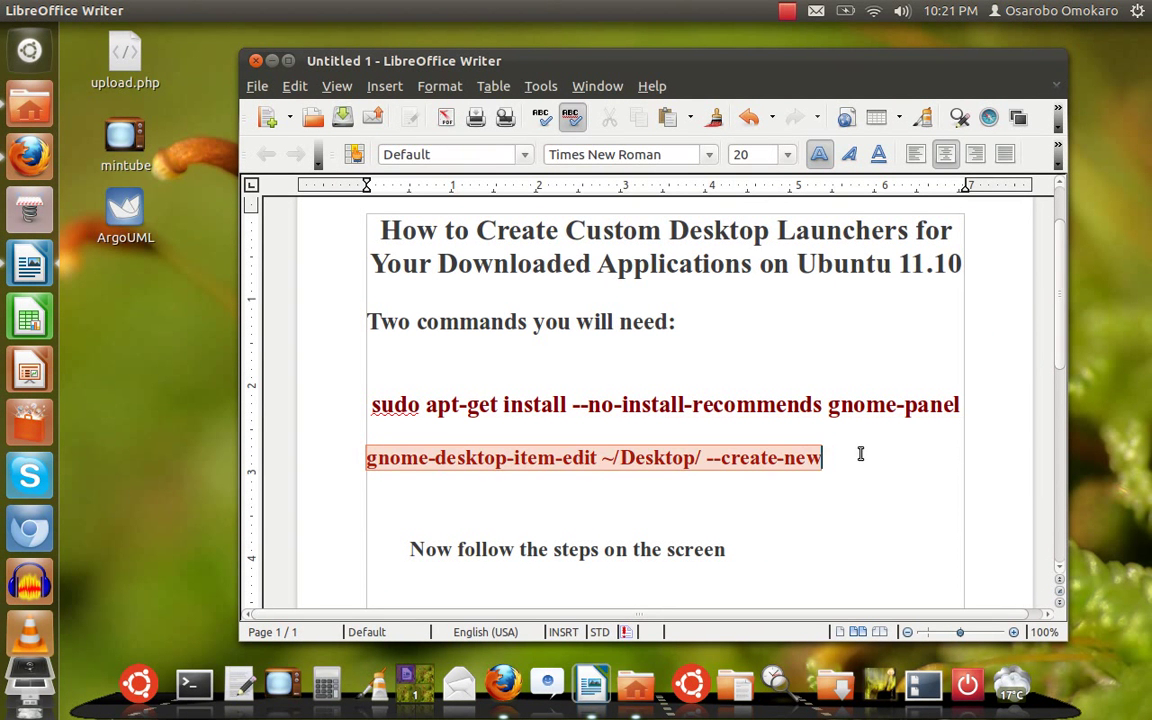
right_click(738, 460)
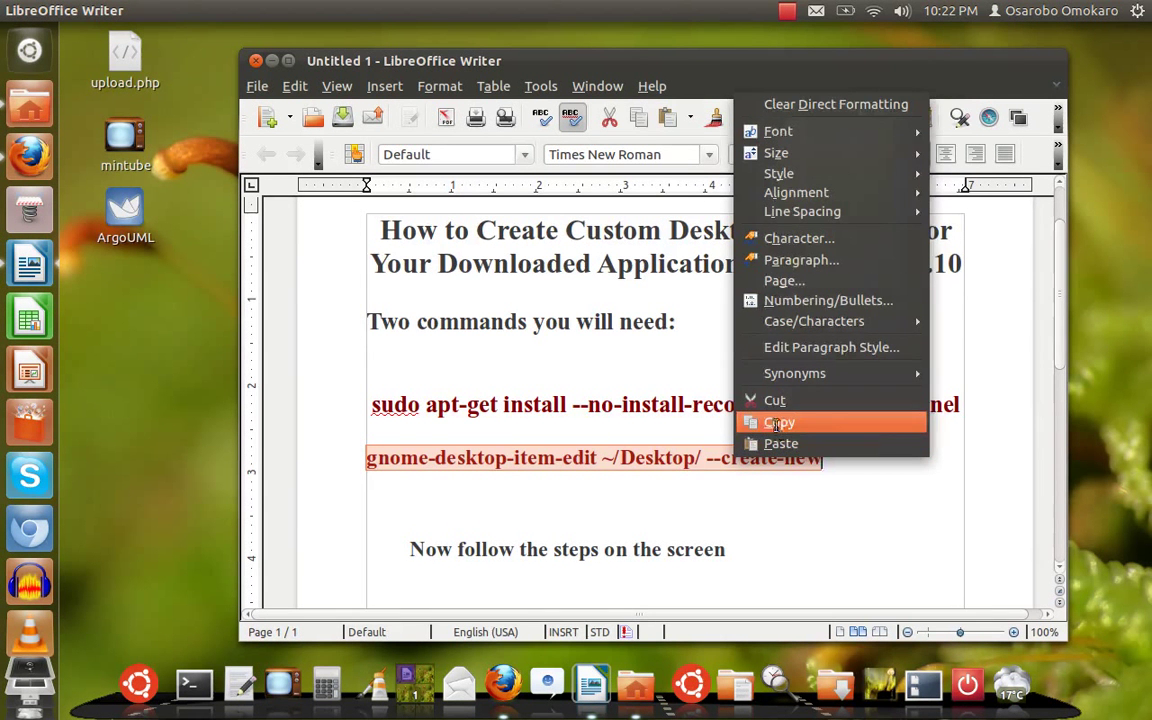
left_click(772, 422)
left_click(838, 492)
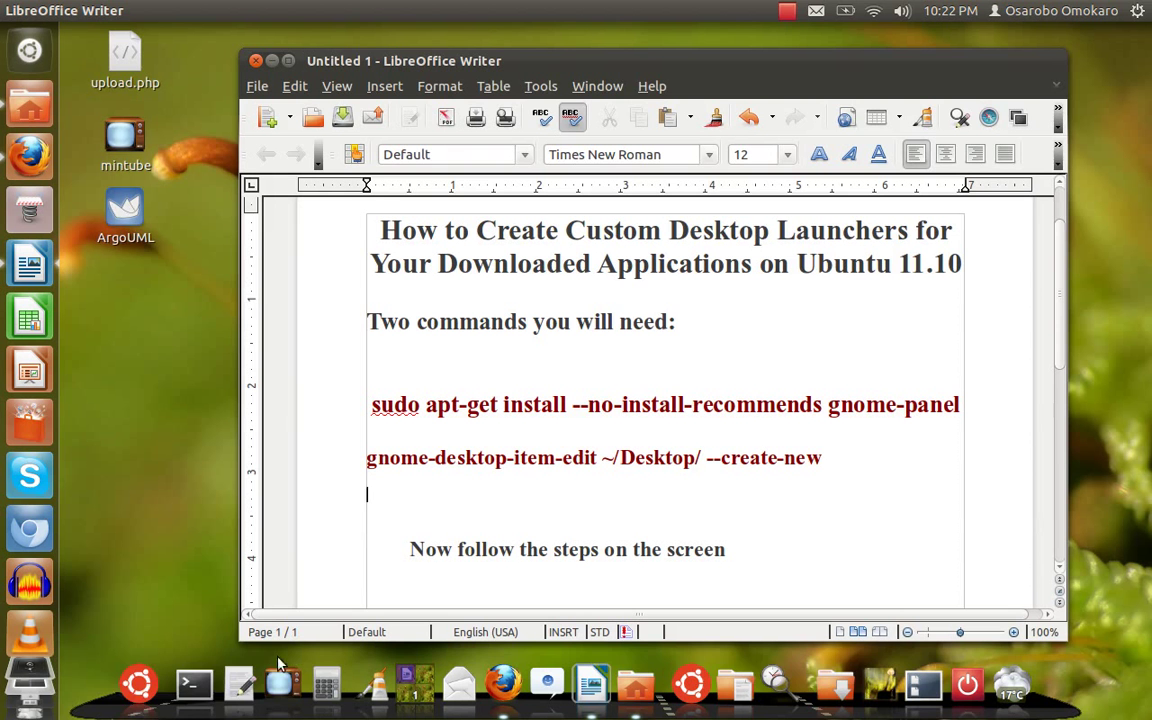
left_click(190, 700)
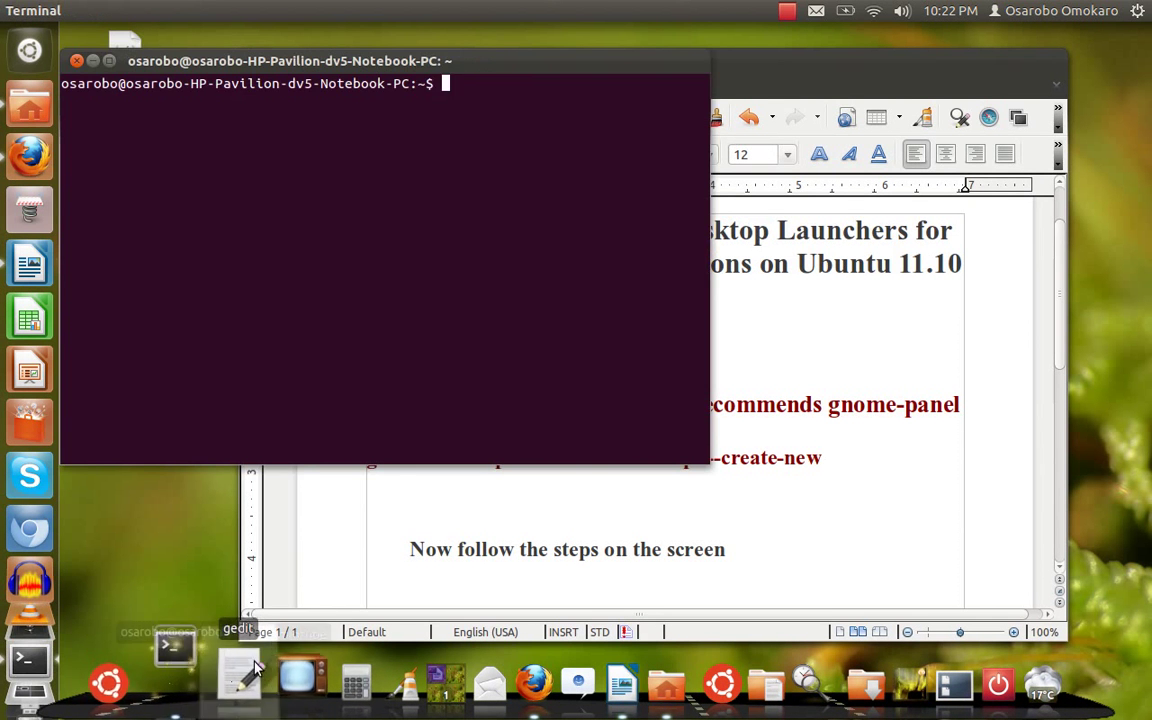
Paste and run 'gnome-desktop-item-edit ~/Desktop/ --create-new' in the terminal
left_click_drag(550, 60, 847, 72)
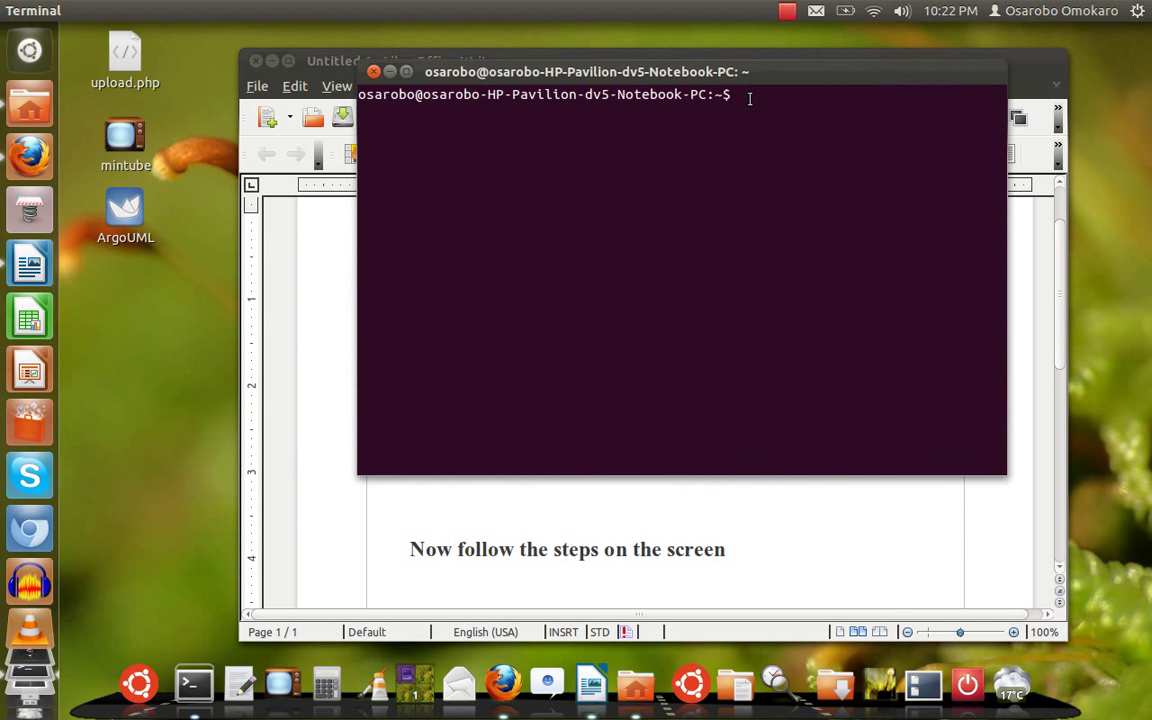
type("gnome")
key("BackSpace")
key("BackSpace")
key("BackSpace")
key("BackSpace")
key("BackSpace")
right_click(749, 97)
left_click(790, 197)
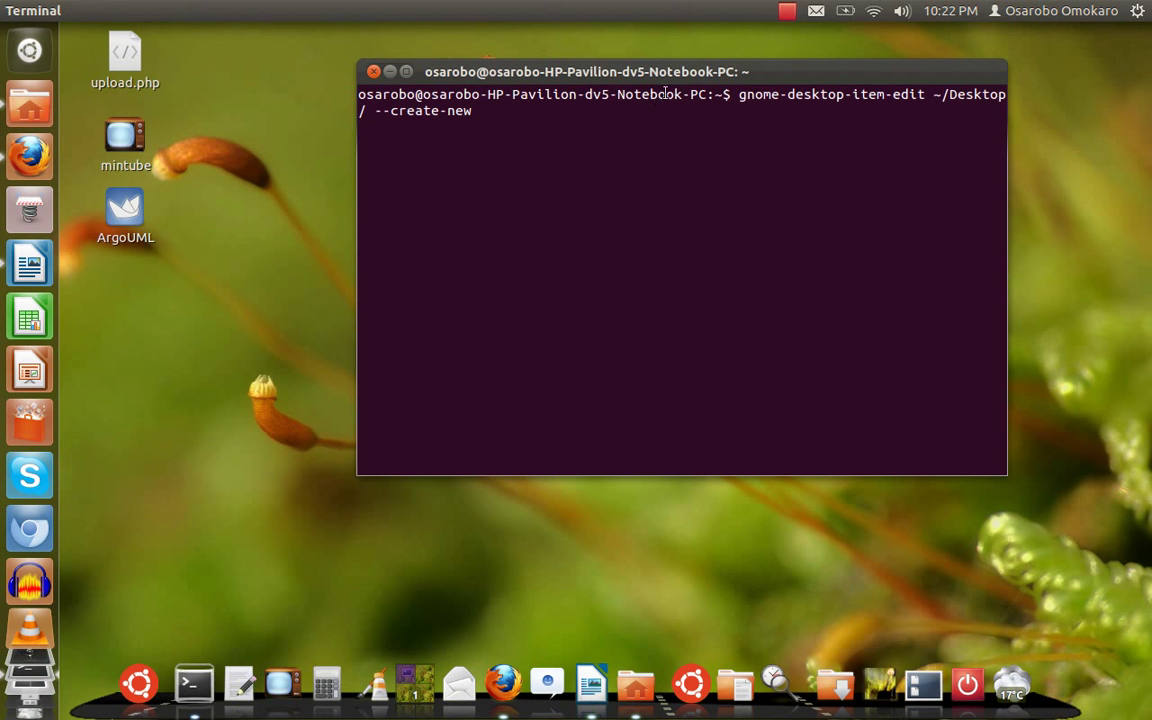
key("Return")
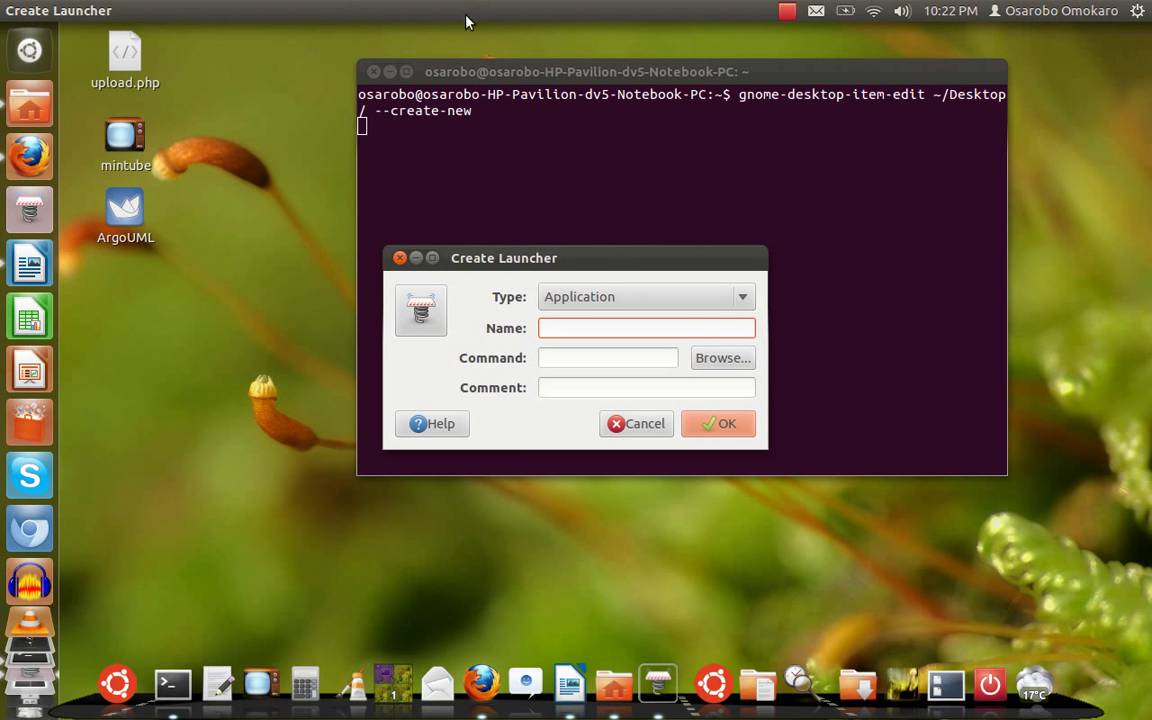
Name the new Application launcher 'Eclipse' in Create Launcher
left_click(390, 72)
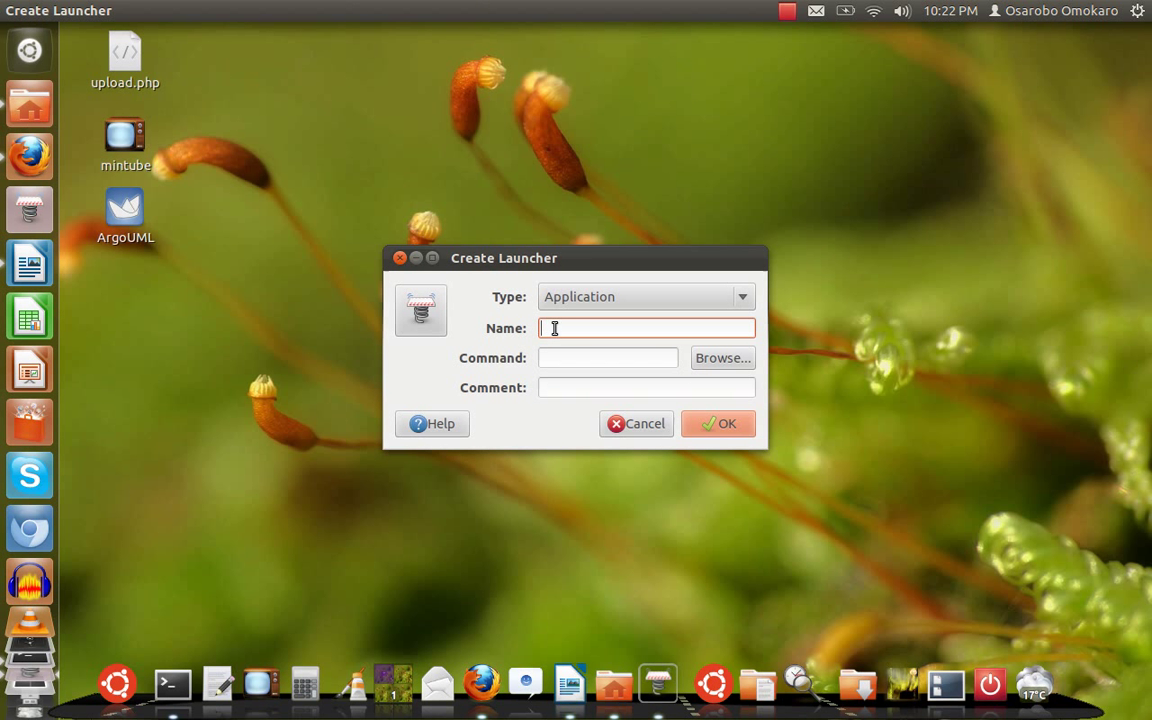
type("Eclipse")
left_click(584, 360)
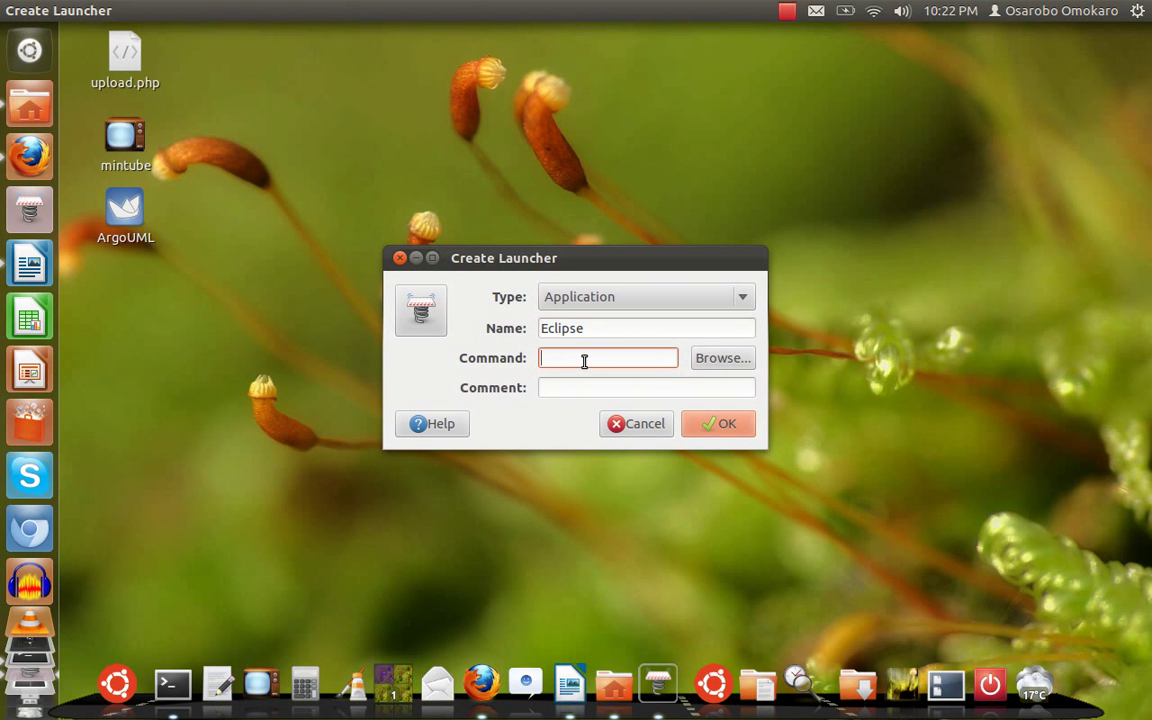
Set the launcher command to the eclipse executable in Home > Applications > eclipse
left_click(713, 360)
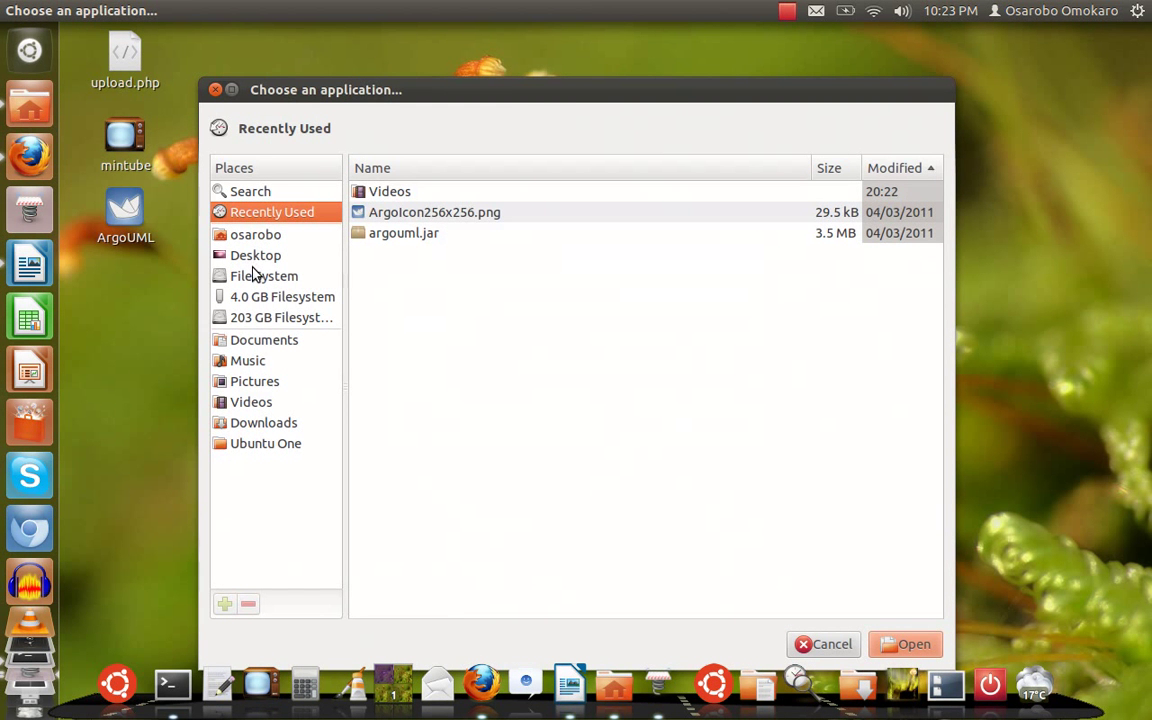
left_click(268, 238)
left_click(268, 238)
double_click(432, 200)
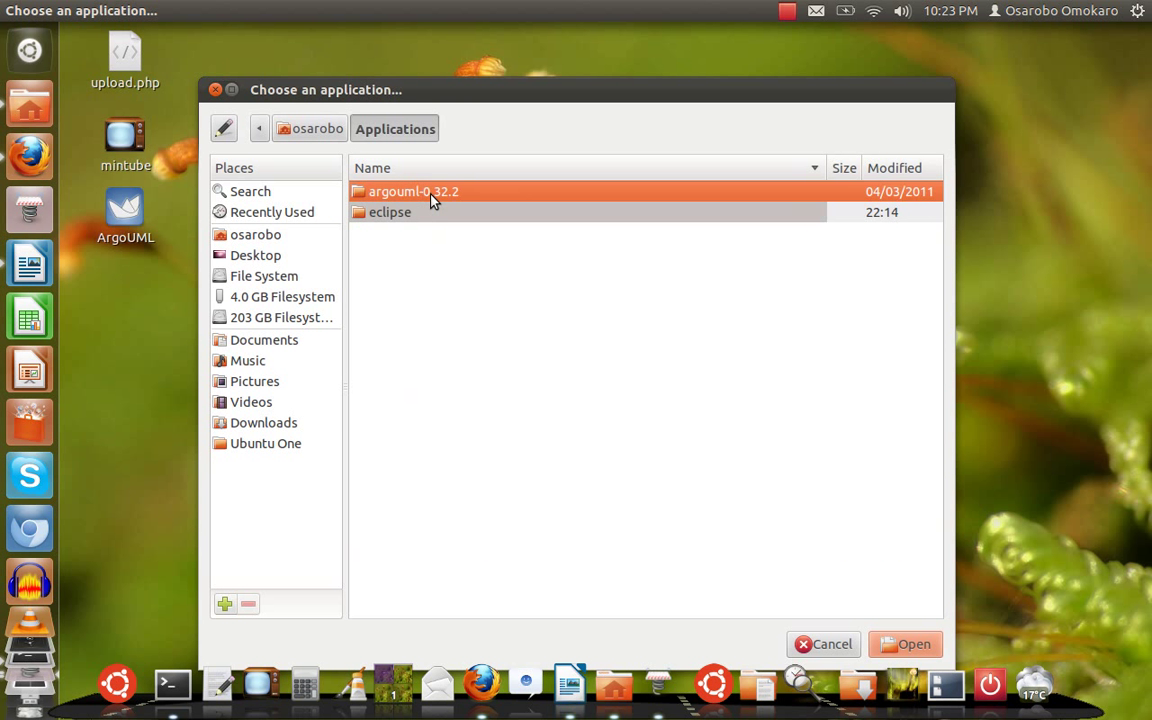
double_click(411, 218)
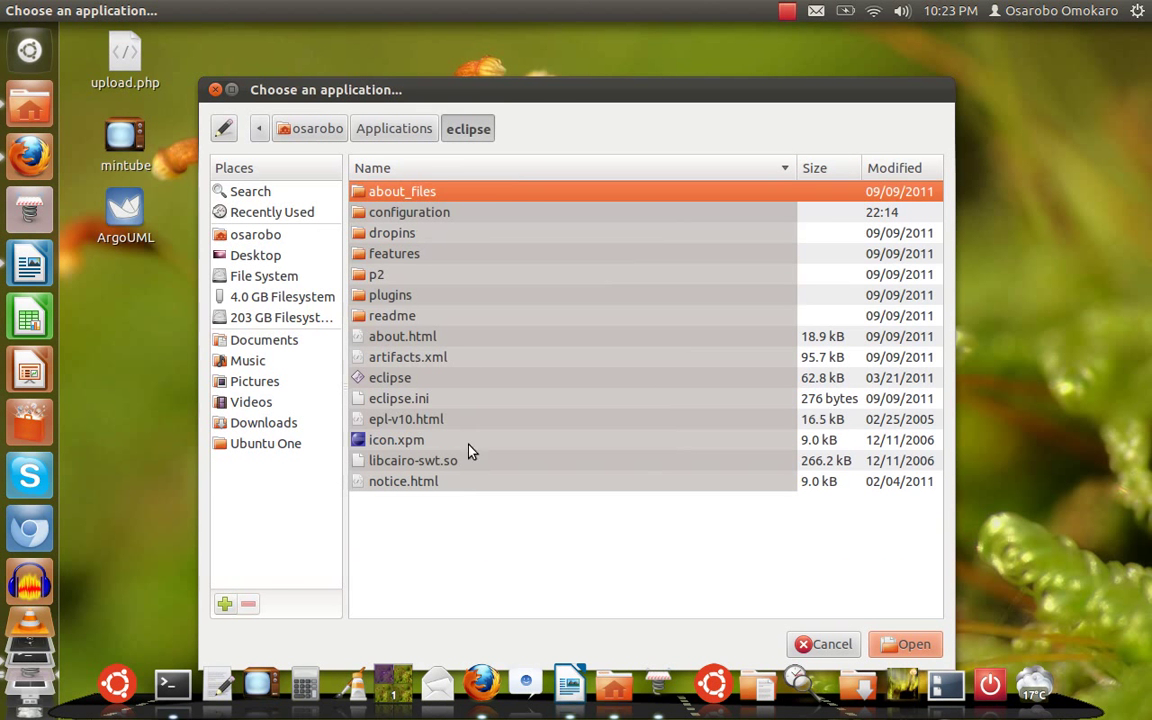
left_click_drag(541, 99, 554, 48)
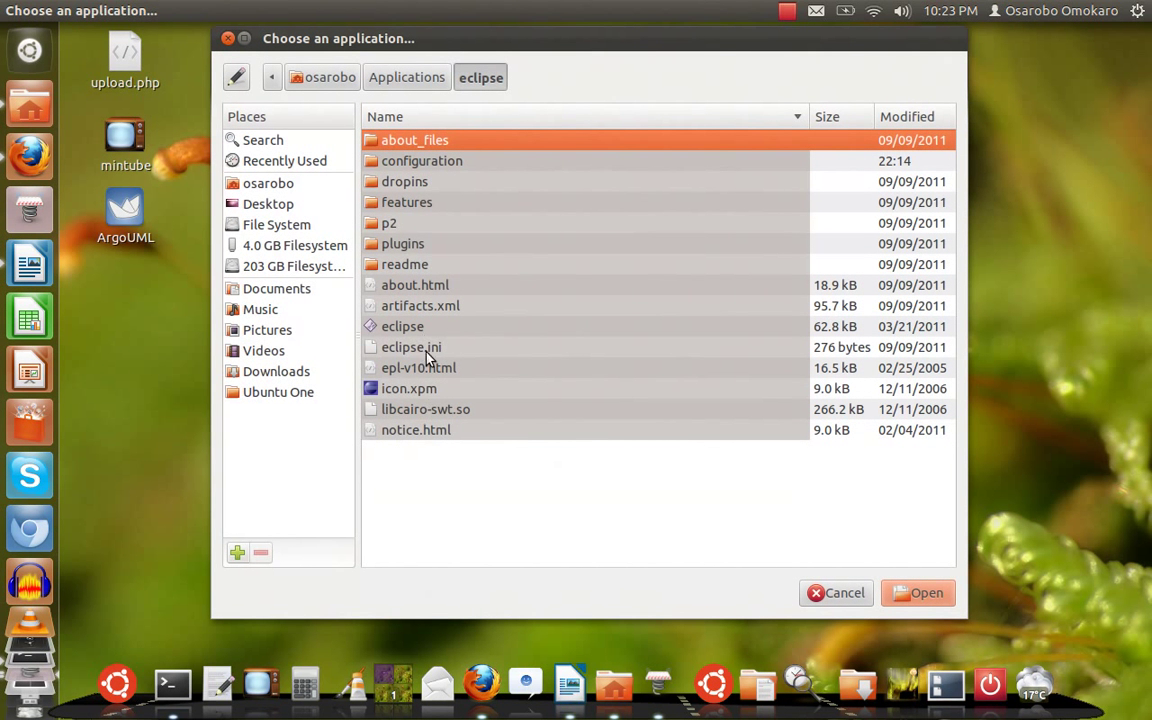
left_click(417, 328)
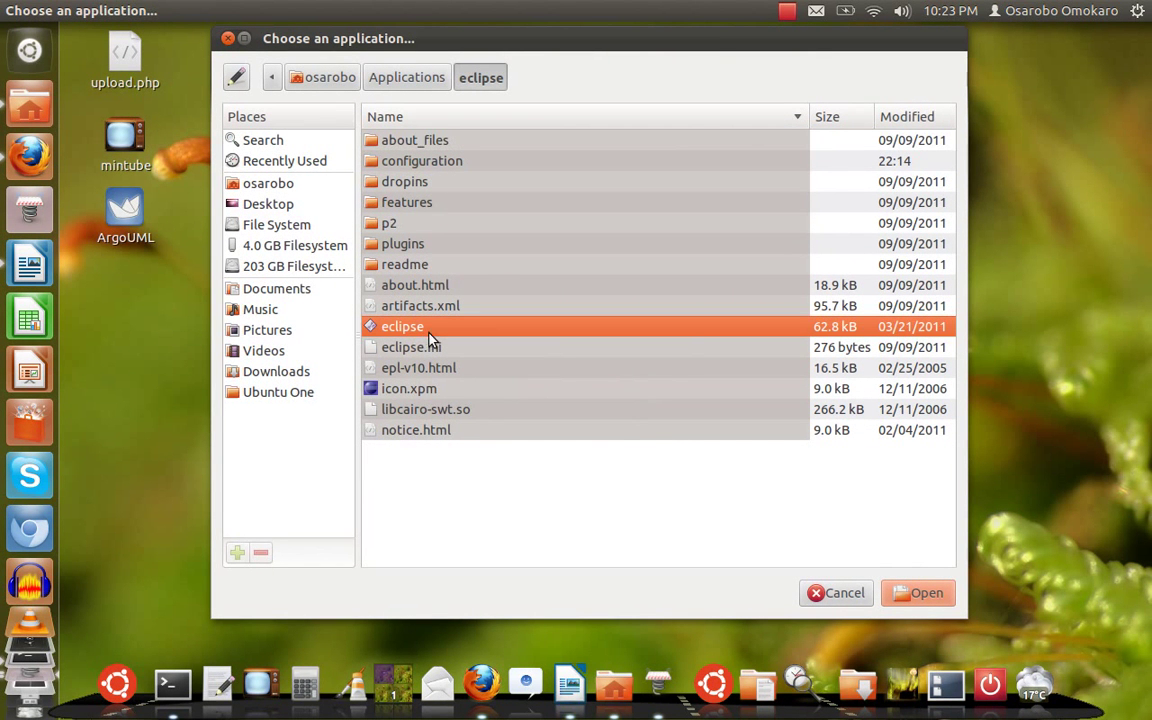
left_click(945, 598)
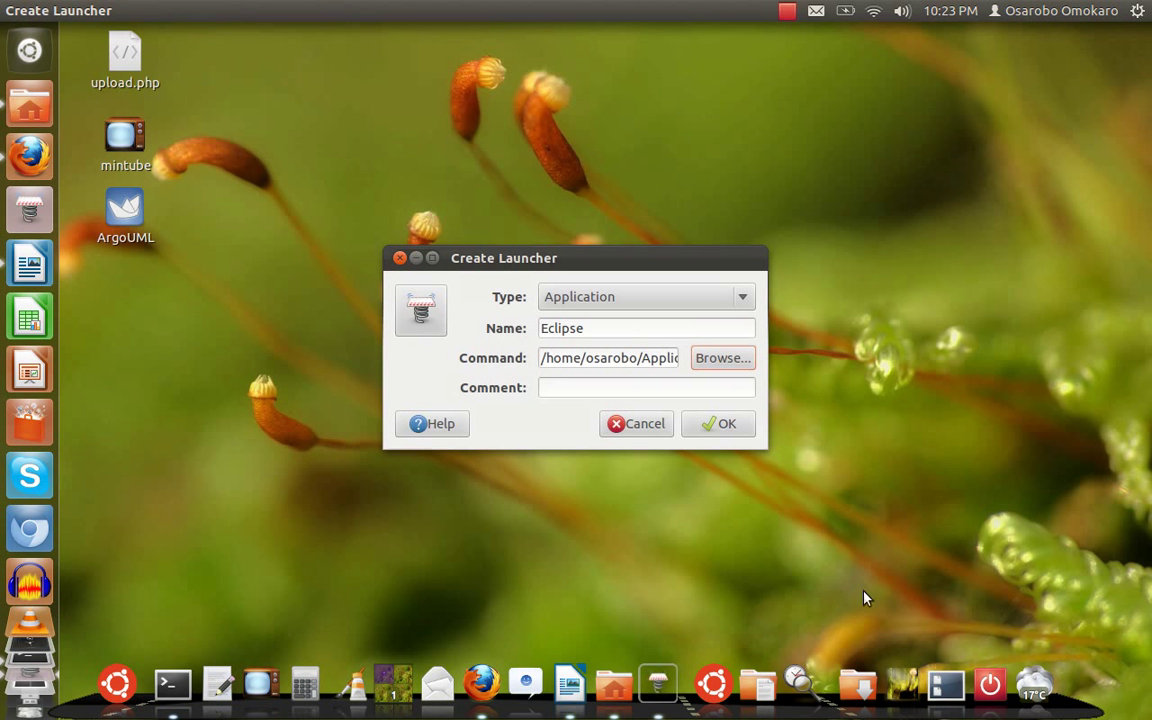
Verify the command path ends in eclipse, add comment 'Eclipse 3.7.1', and save the launcher
left_click(549, 359)
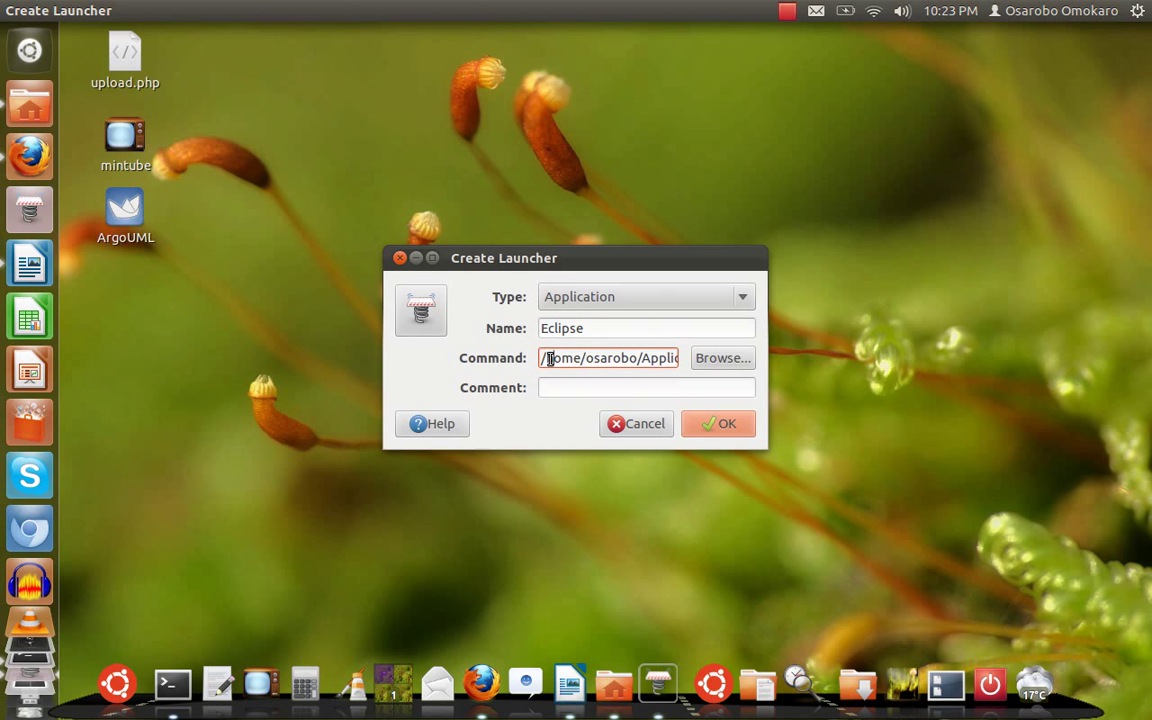
key("Right")
key("Right")
key("Right")
key("Right")
key("Right")
key("Right")
key("Right")
key("Right")
key("Right")
key("Right")
key("Right")
key("Right")
key("Right")
key("Right")
key("Right")
key("Right")
key("Right")
key("Right")
key("Right")
key("Right")
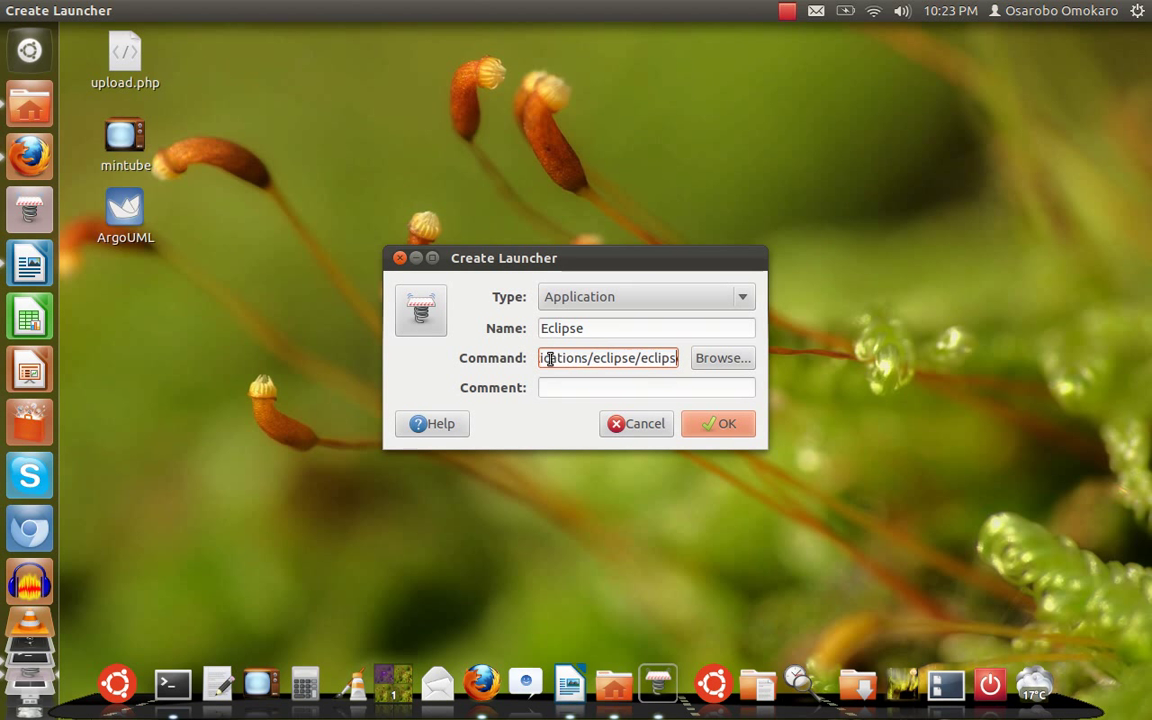
key("Right")
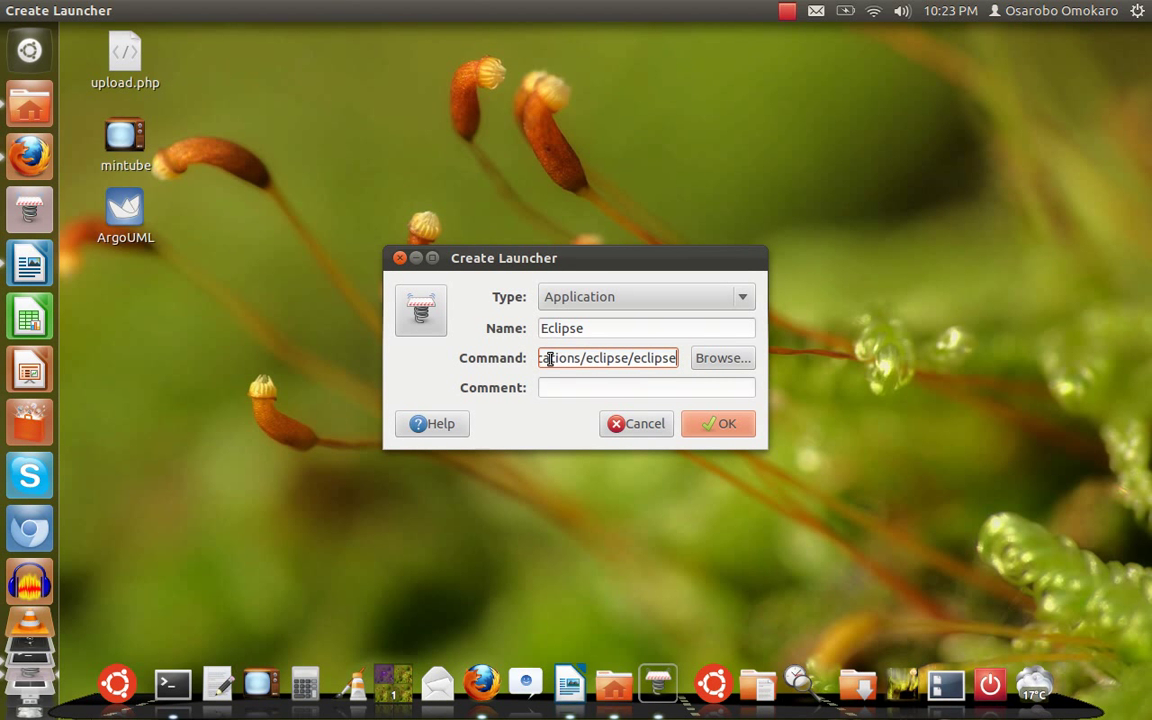
left_click(631, 388)
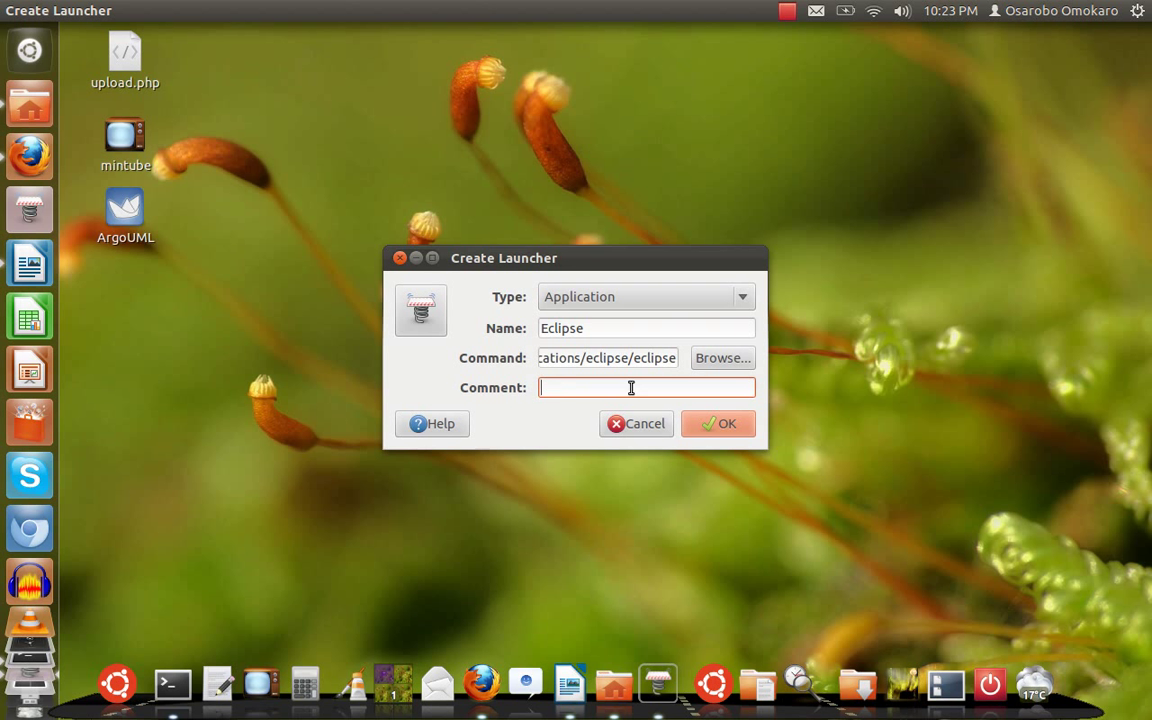
type("Eclipse")
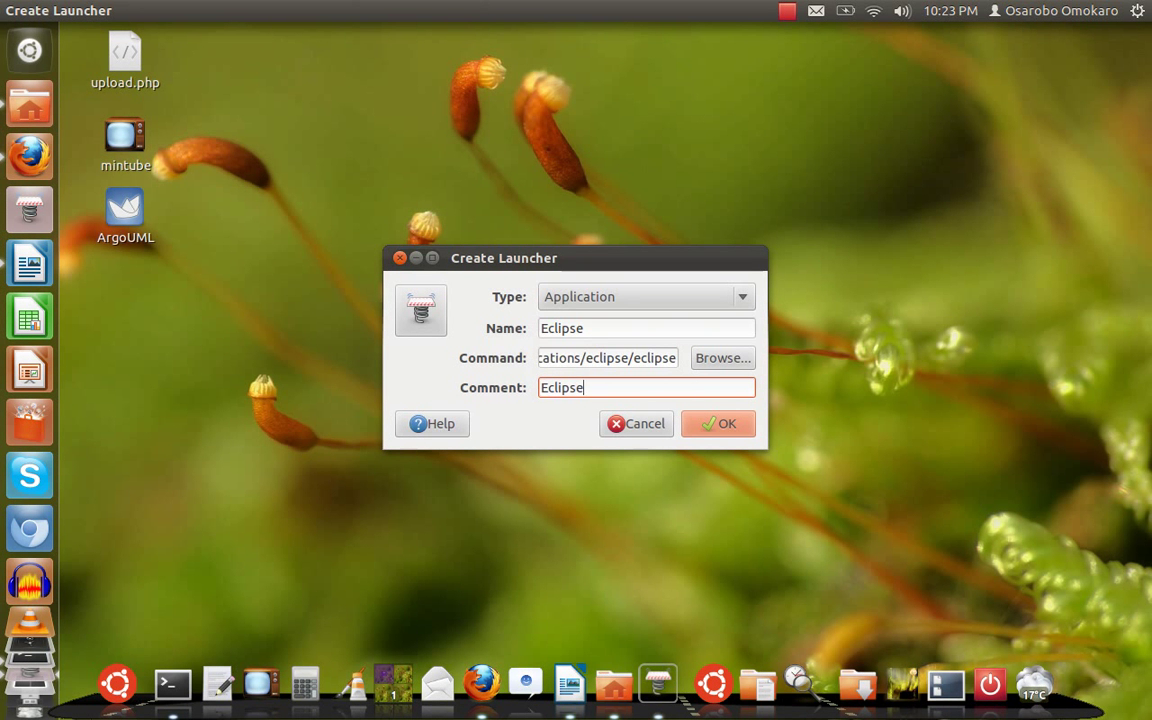
type(" 3.7.1")
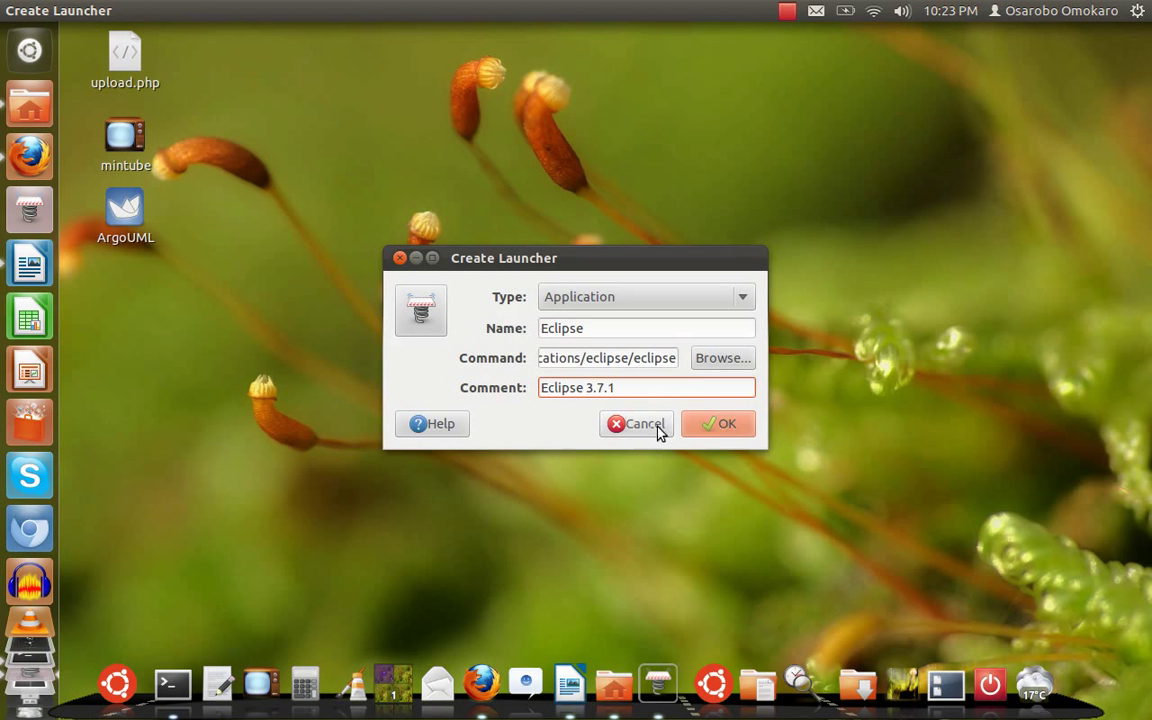
left_click(729, 430)
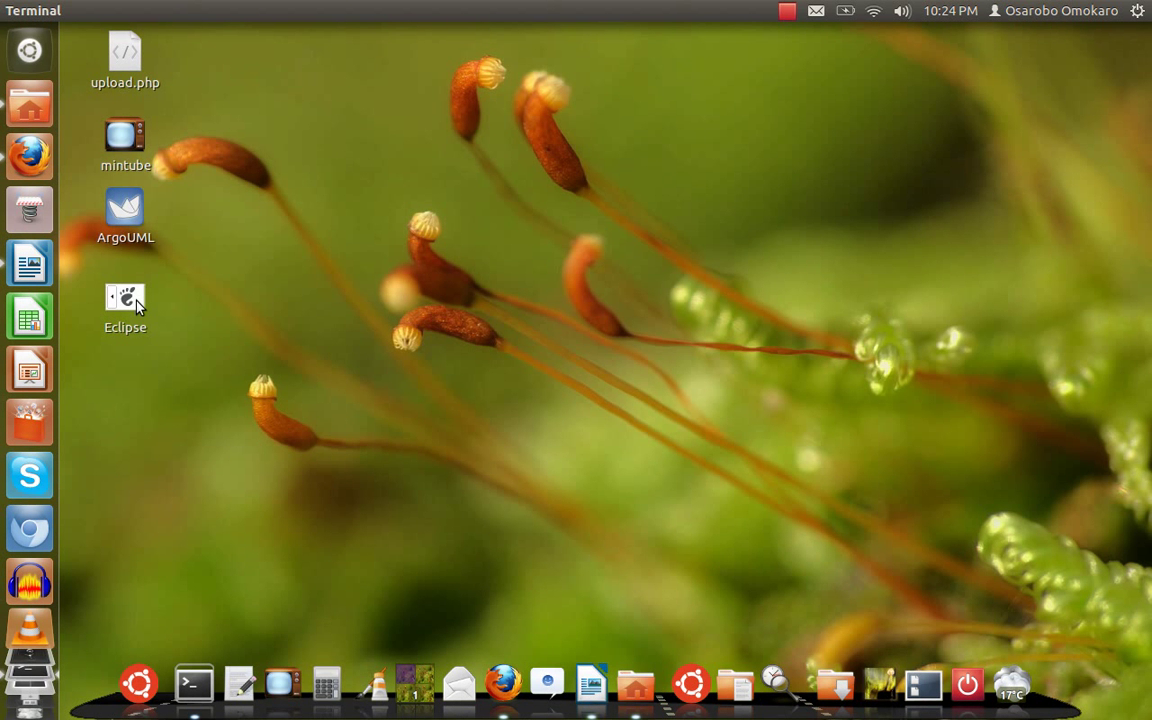
Change the Eclipse launcher's icon to Applications/eclipse/icon.xpm through its Properties
right_click(138, 306)
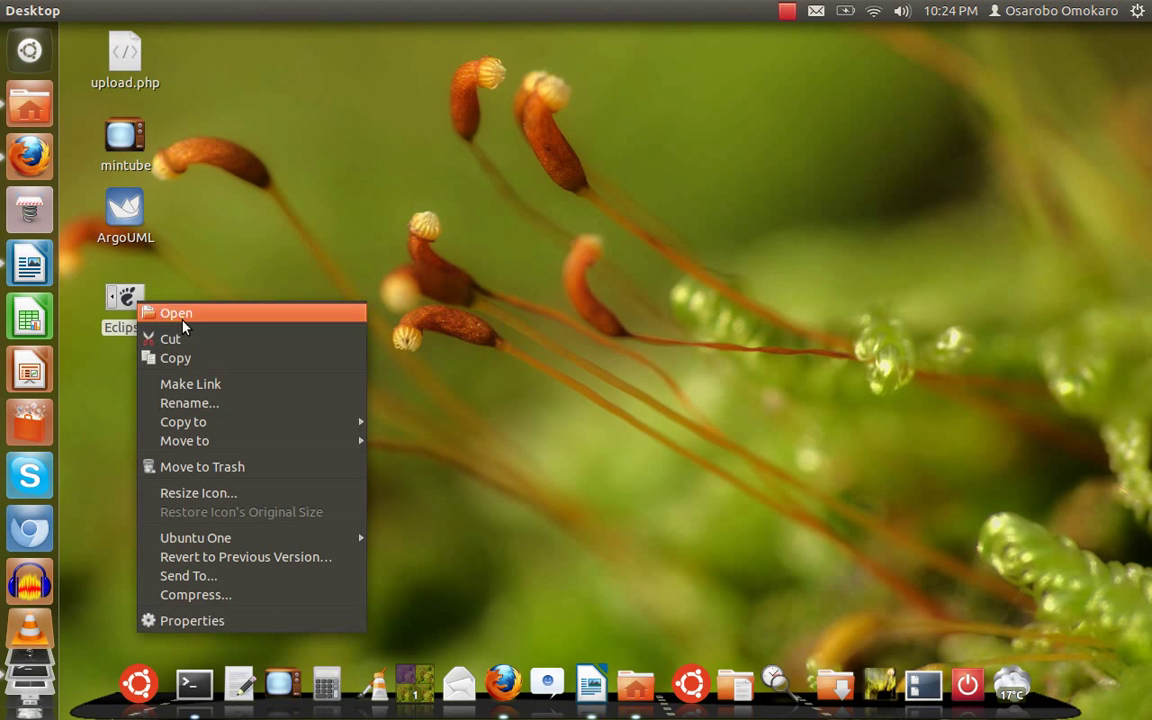
left_click(192, 621)
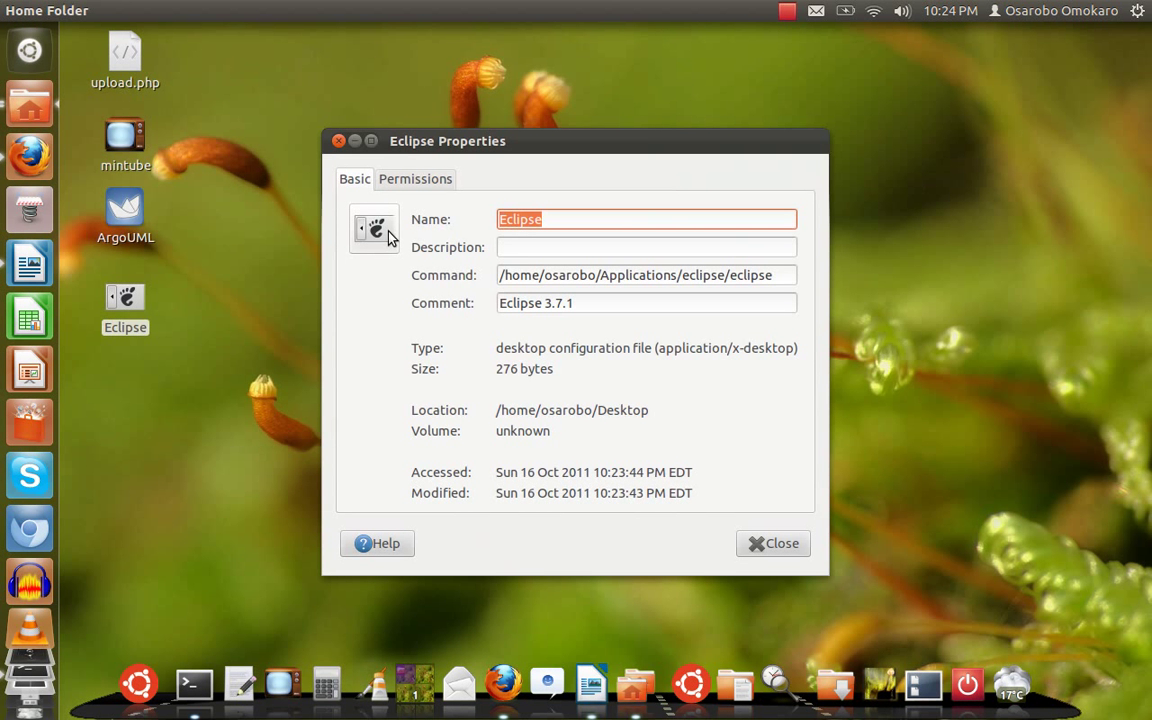
left_click(388, 234)
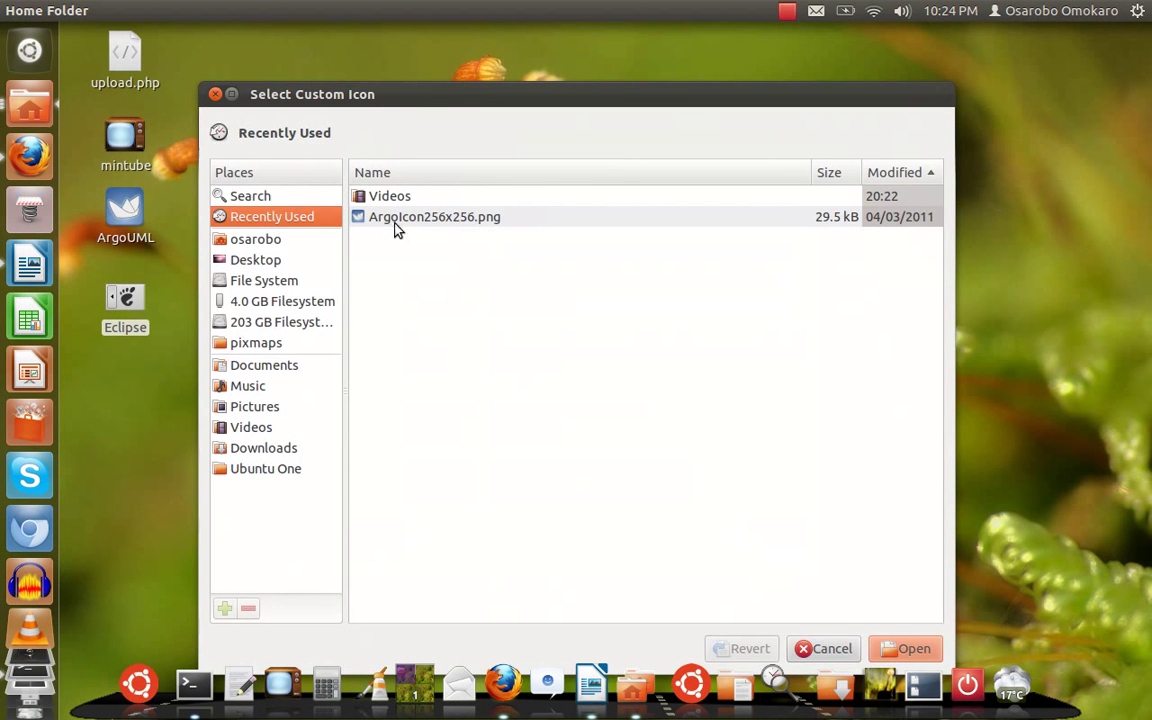
left_click_drag(416, 103, 427, 69)
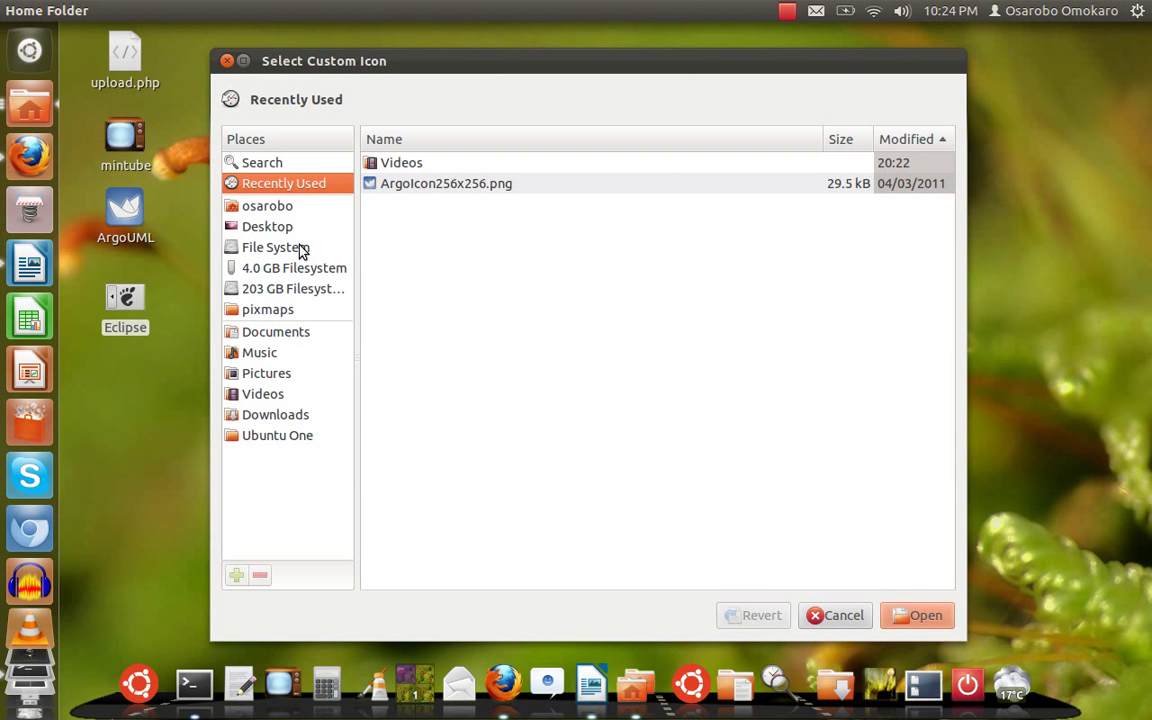
left_click(286, 208)
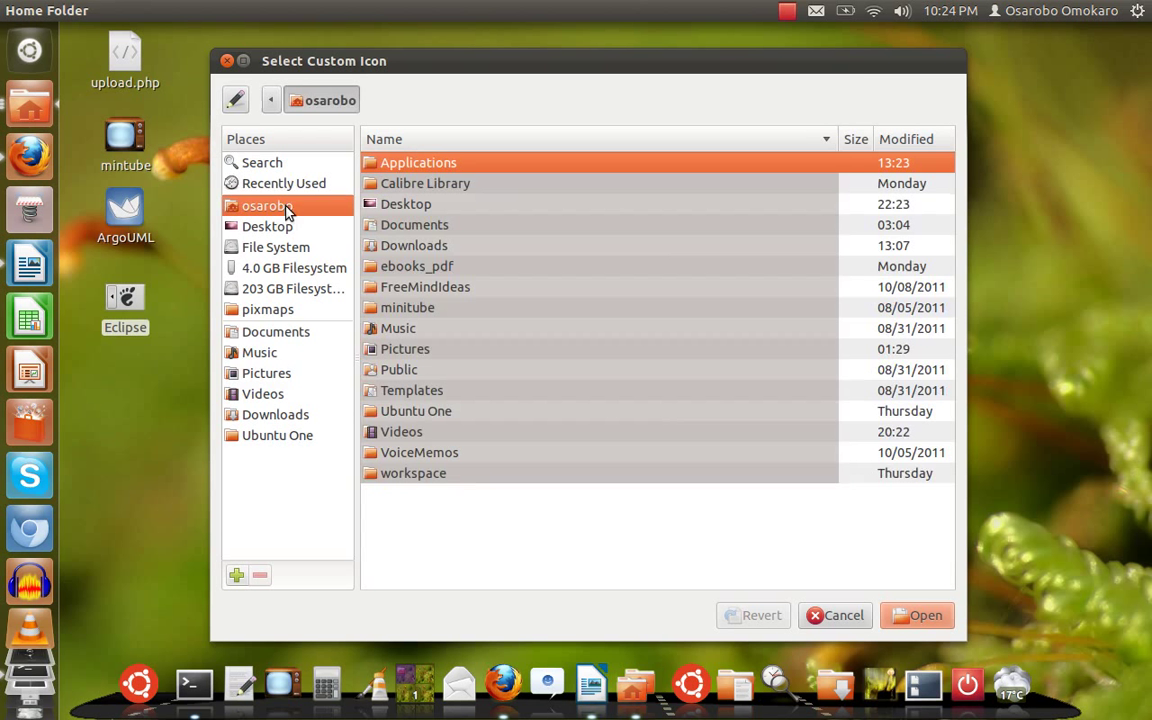
double_click(430, 166)
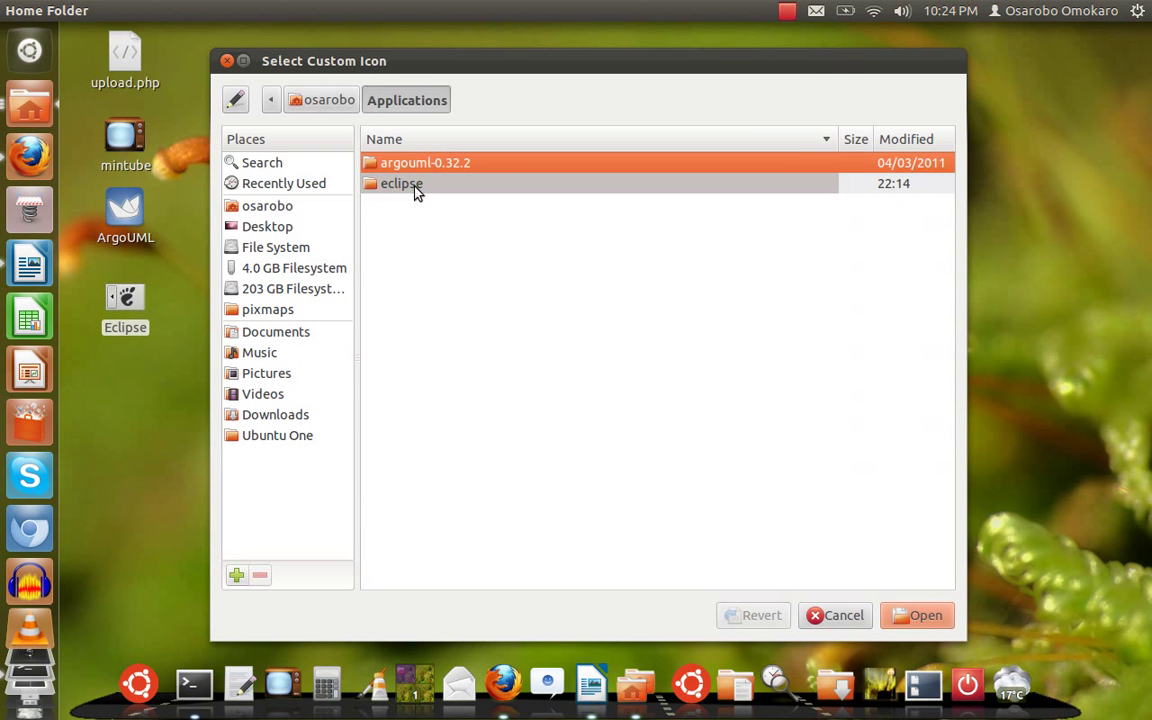
double_click(415, 187)
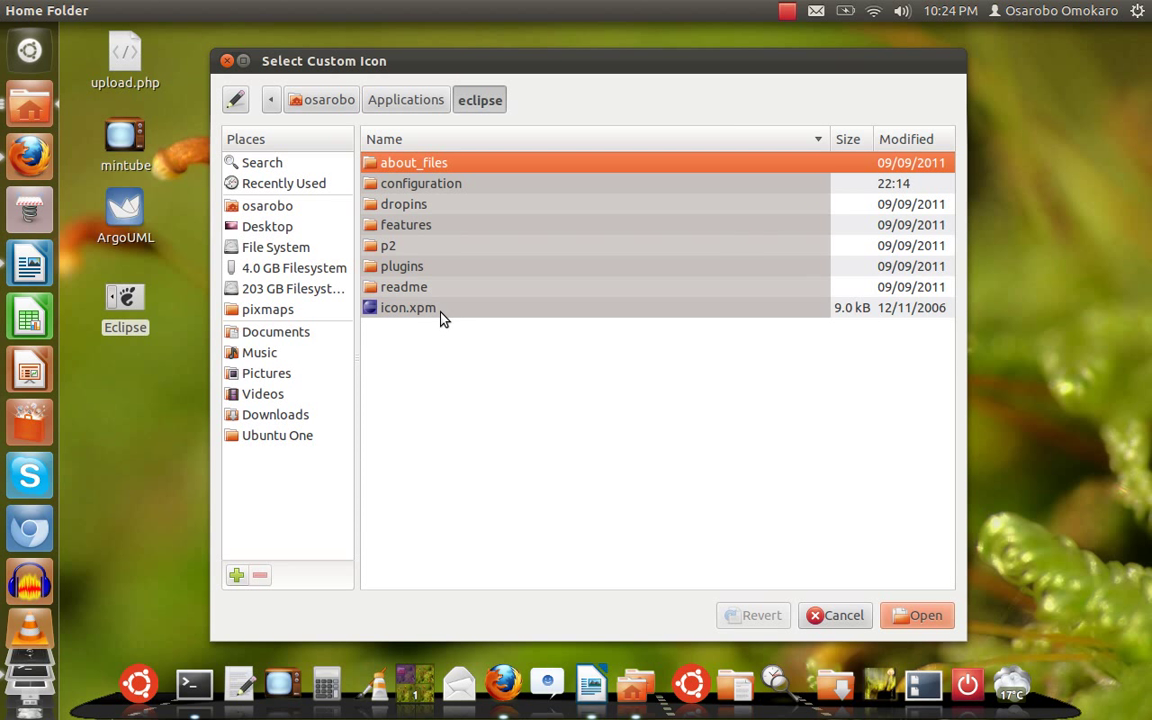
left_click(443, 312)
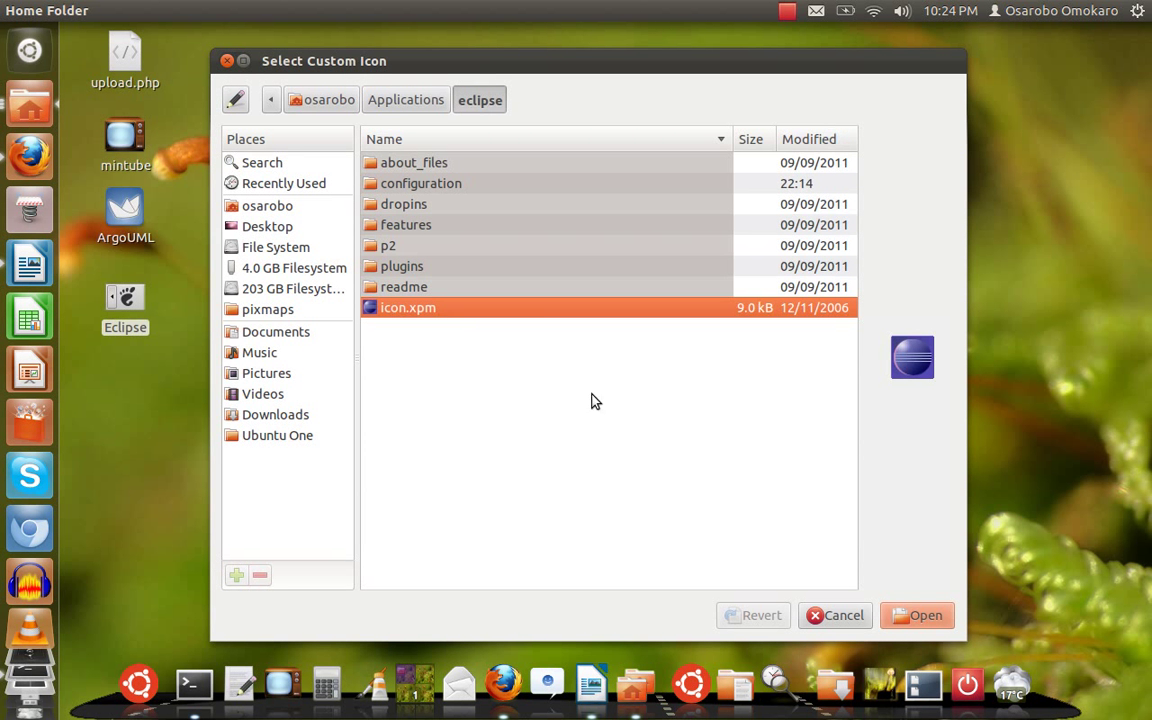
left_click(905, 617)
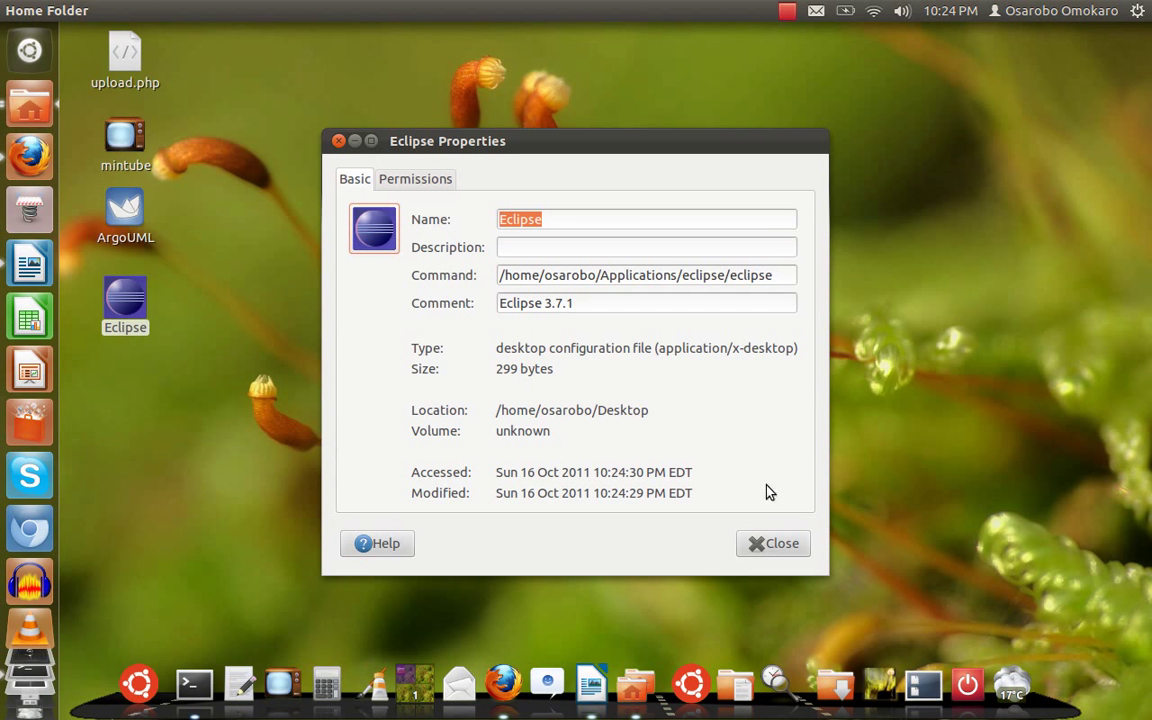
Close the Eclipse Properties window to reveal the launcher's new icon
left_click(772, 545)
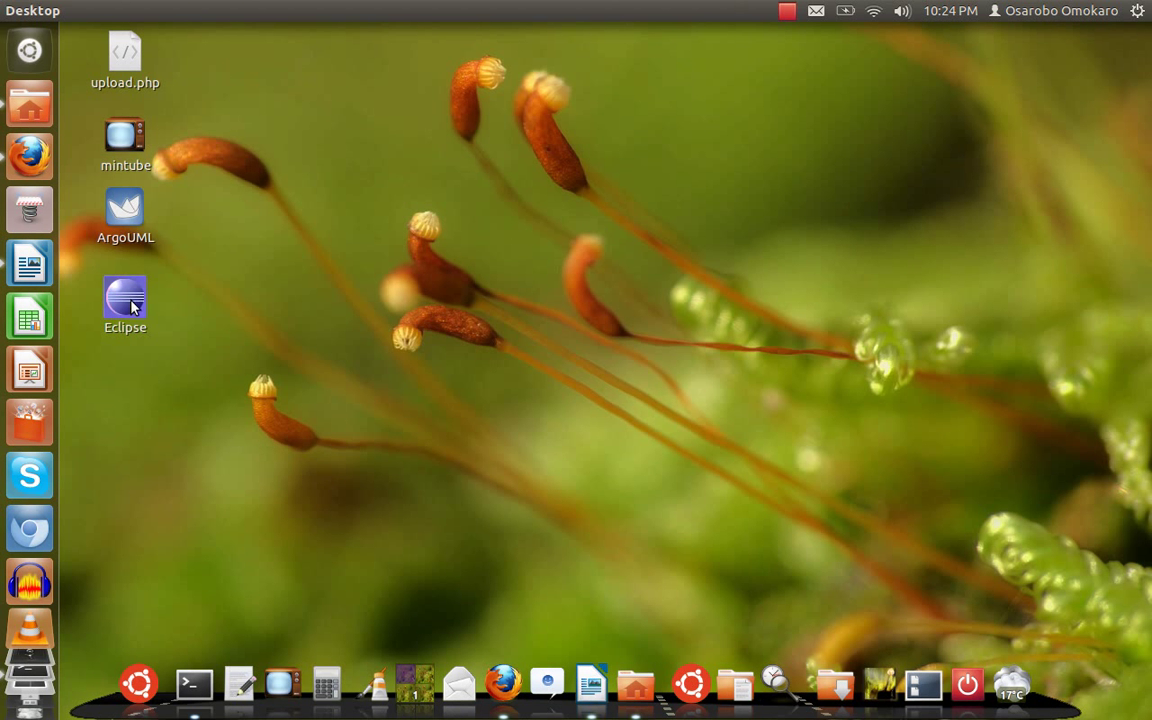
Drag the Eclipse desktop launcher onto the Unity panel to pin it
left_click(134, 306)
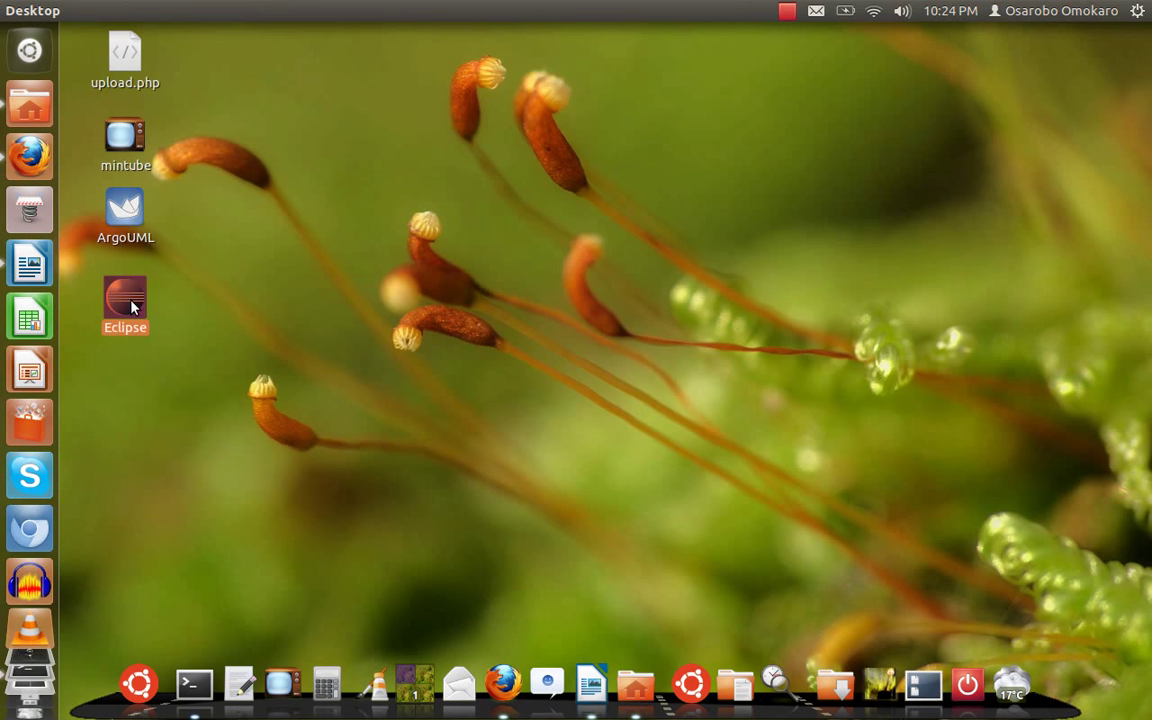
left_click_drag(133, 307, 40, 318)
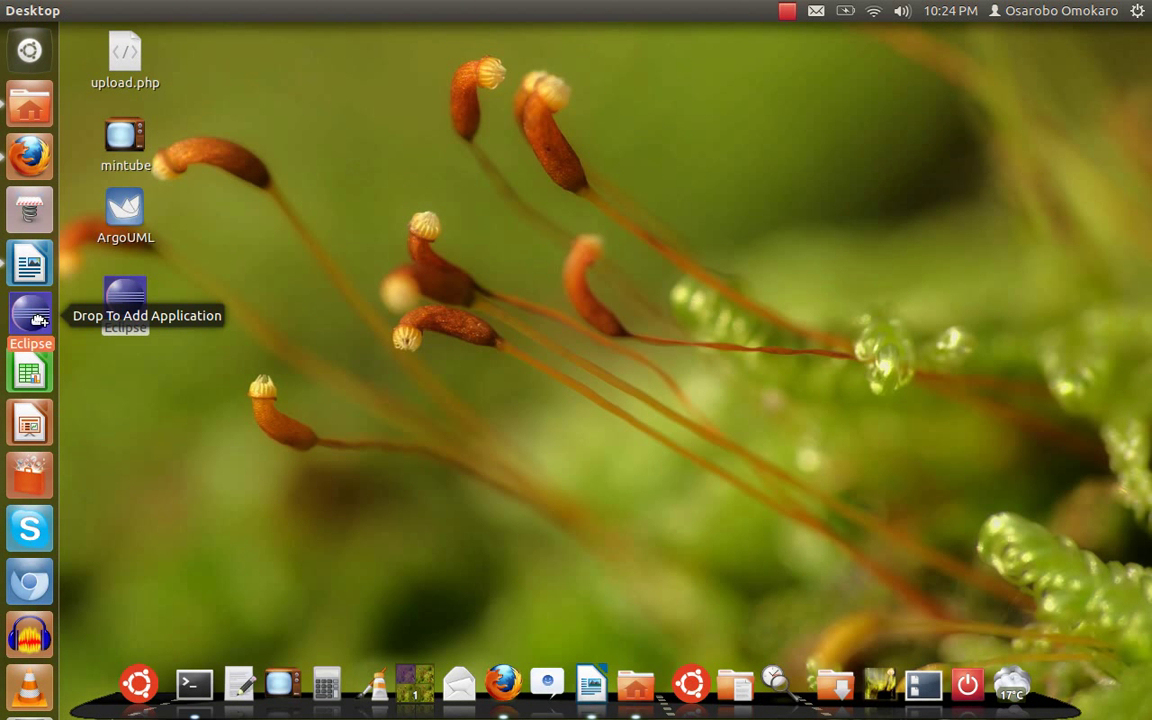
left_click_drag(38, 320, 36, 318)
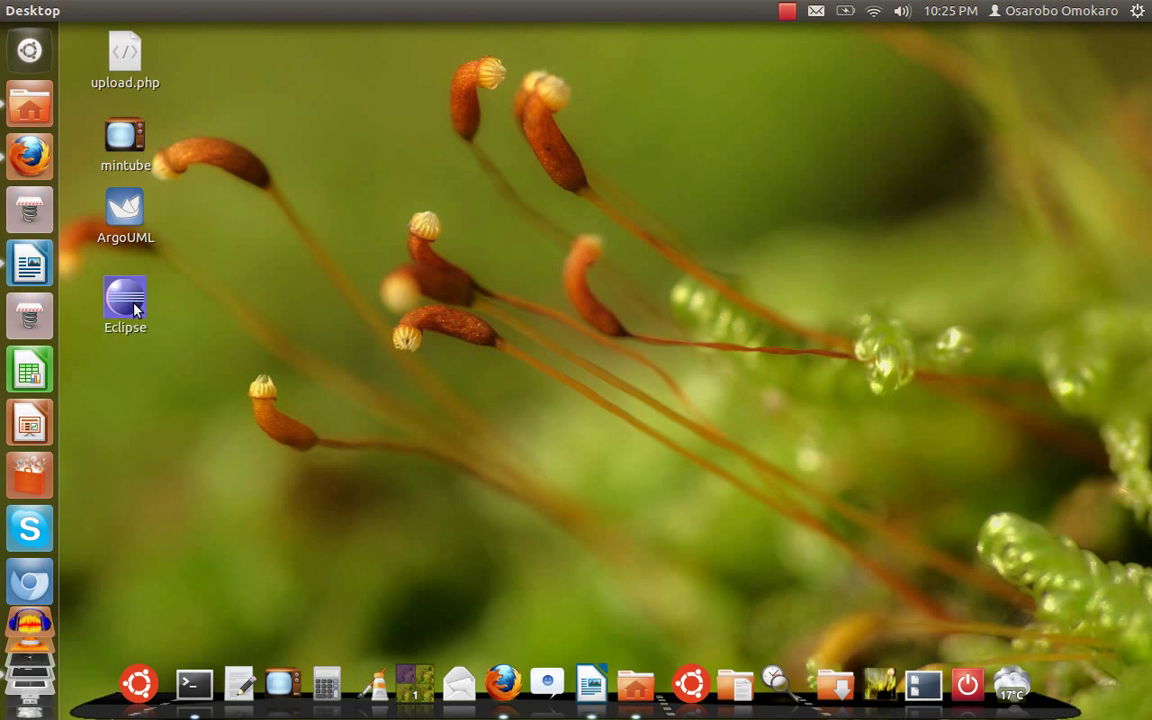
Launch Eclipse from the desktop launcher with Addition.java open, then quit it
double_click(137, 309)
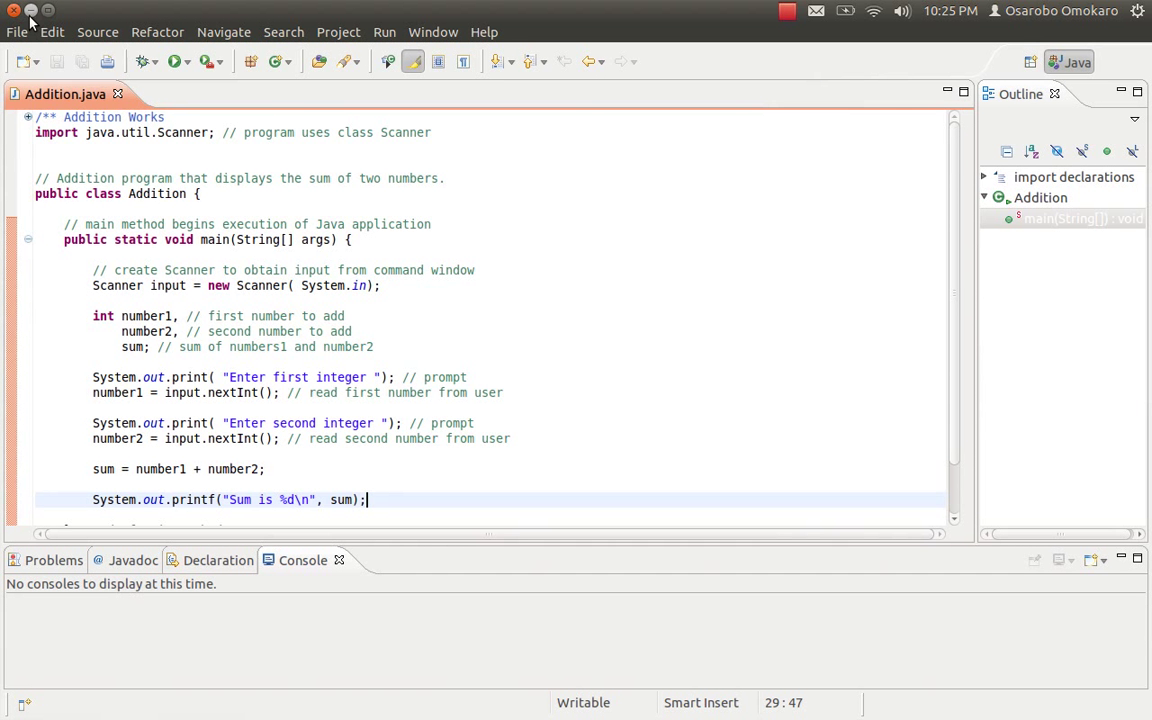
left_click(13, 9)
Confirm exit so Eclipse saves its workspace and quits
left_click(805, 424)
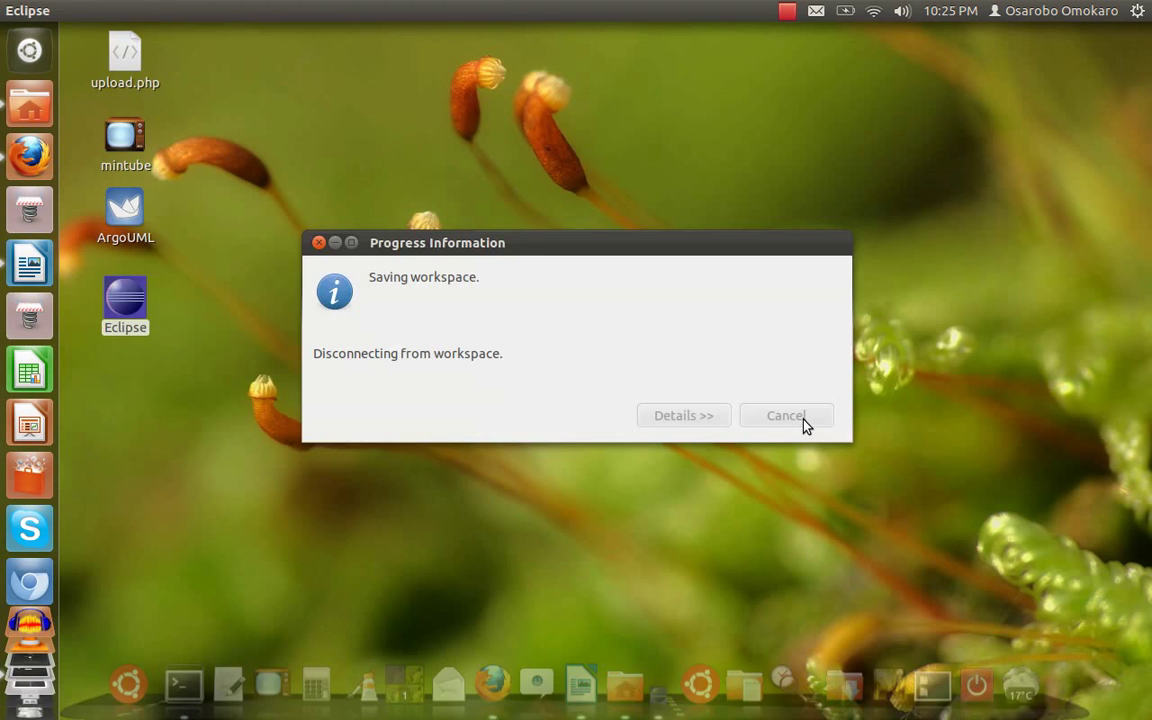